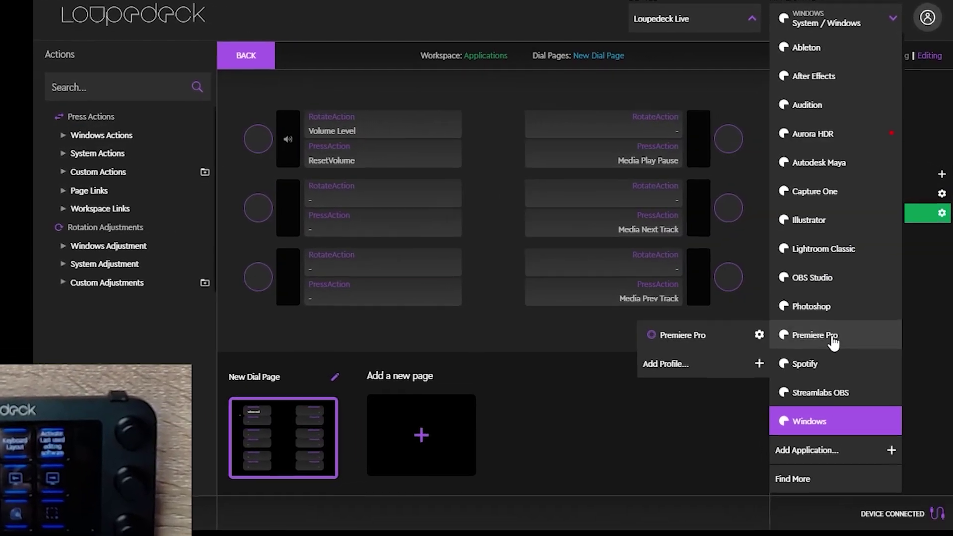
mouse_move(834, 365)
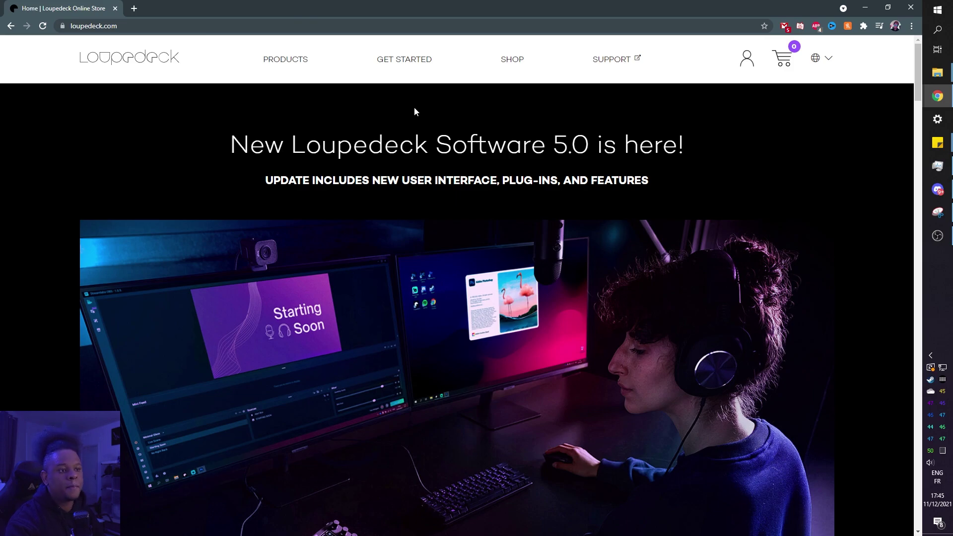
Step: Download the Windows installer Loupedeck_Installer_5.0.1.exe from the Loupedeck Get Started page and install the software with the license terms accepted
left_click(410, 62)
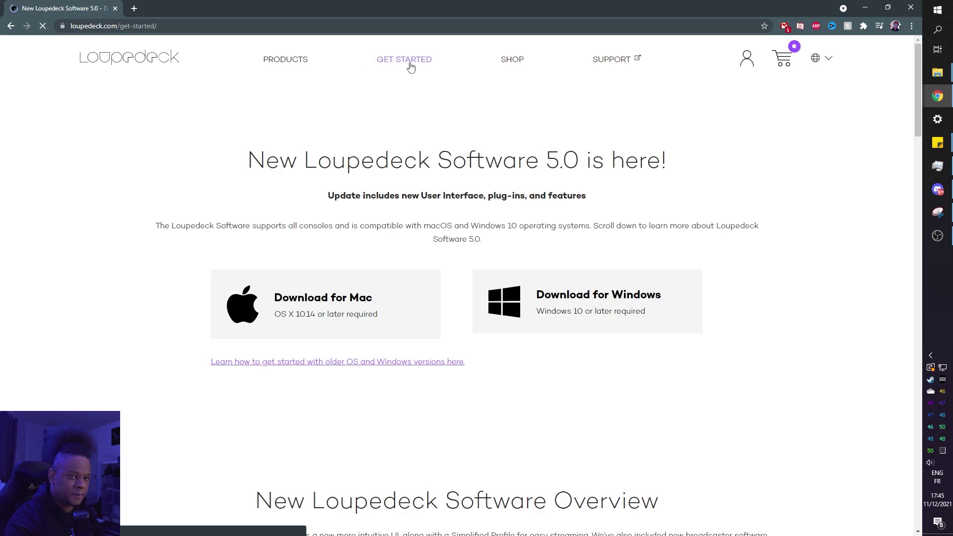
scroll(576, 298, "down", 1)
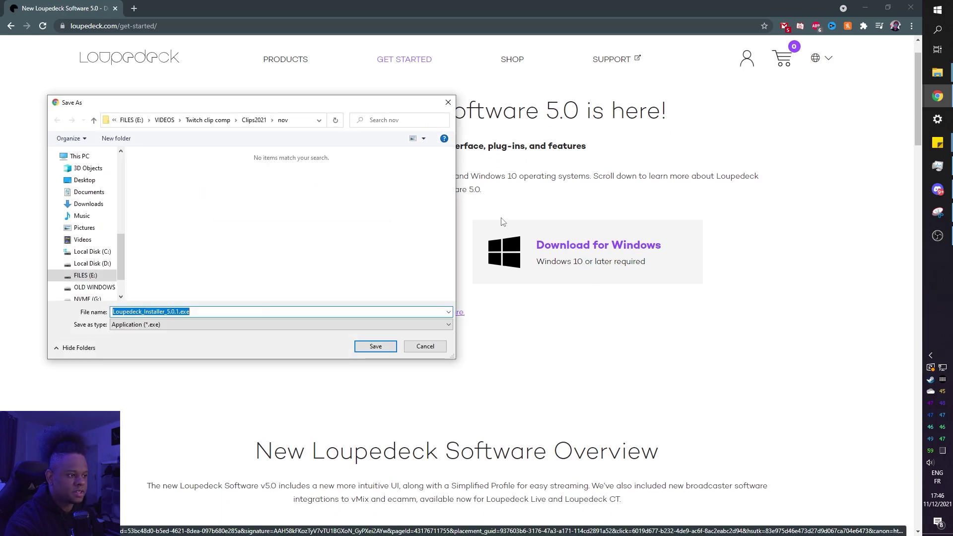
left_click_drag(343, 102, 285, 78)
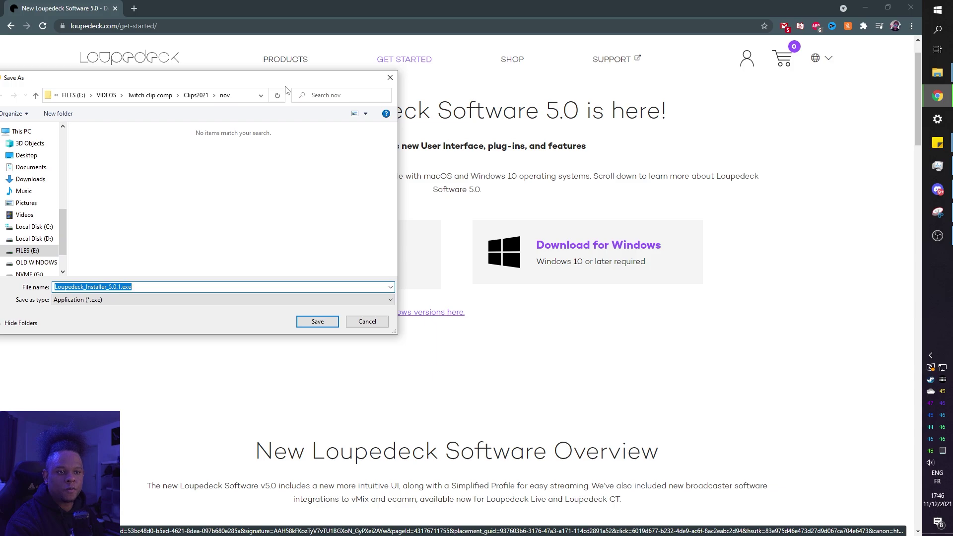
key("Return")
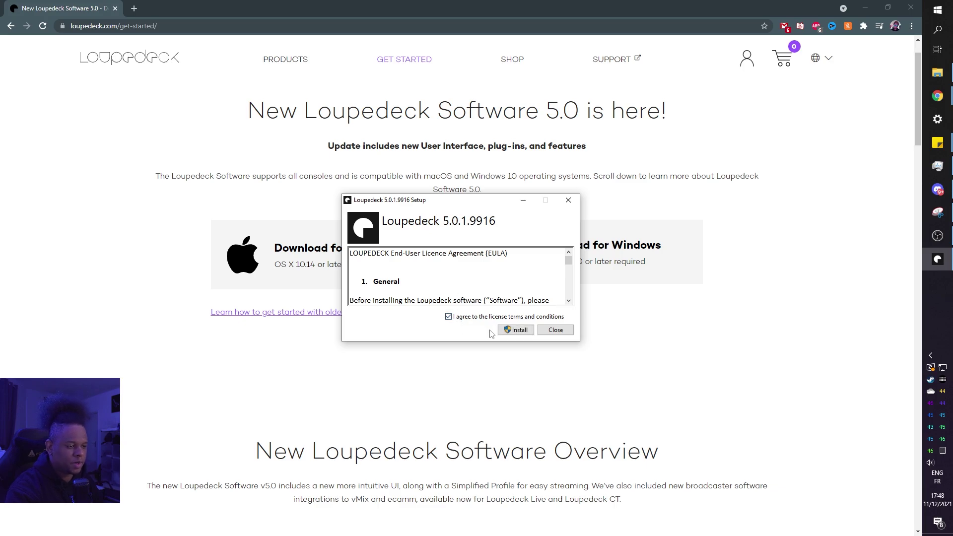
left_click(519, 330)
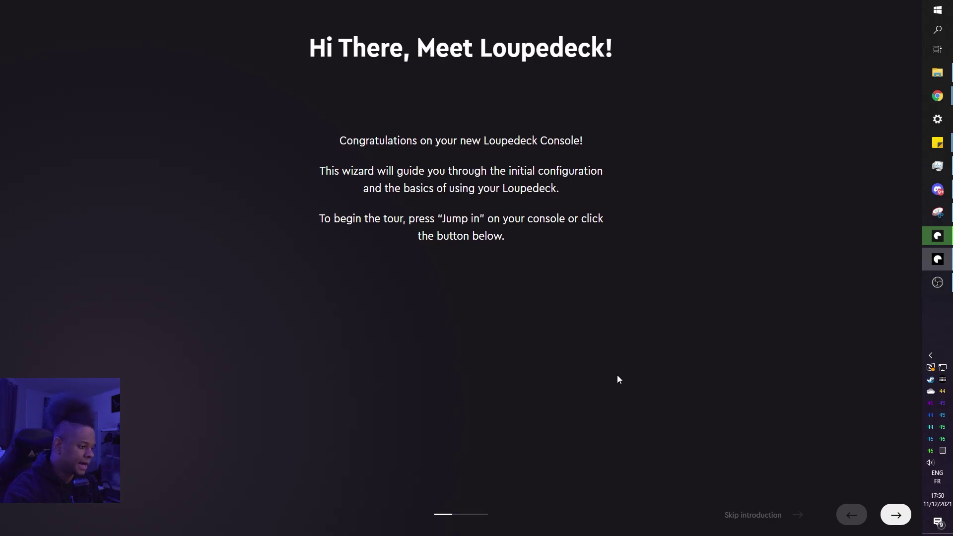
Step: Start the setup wizard and choose Streaming as the main use for the Loupedeck
left_click(896, 514)
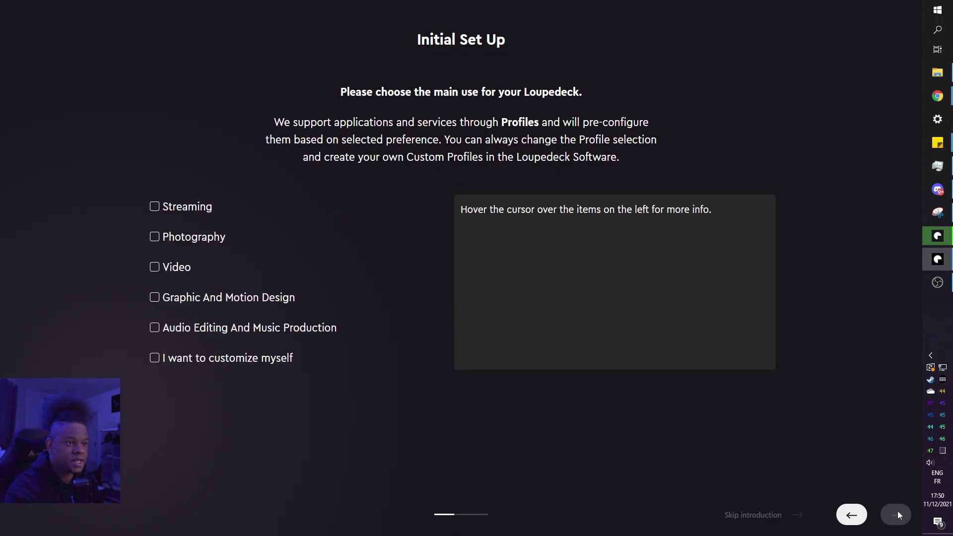
left_click(155, 209)
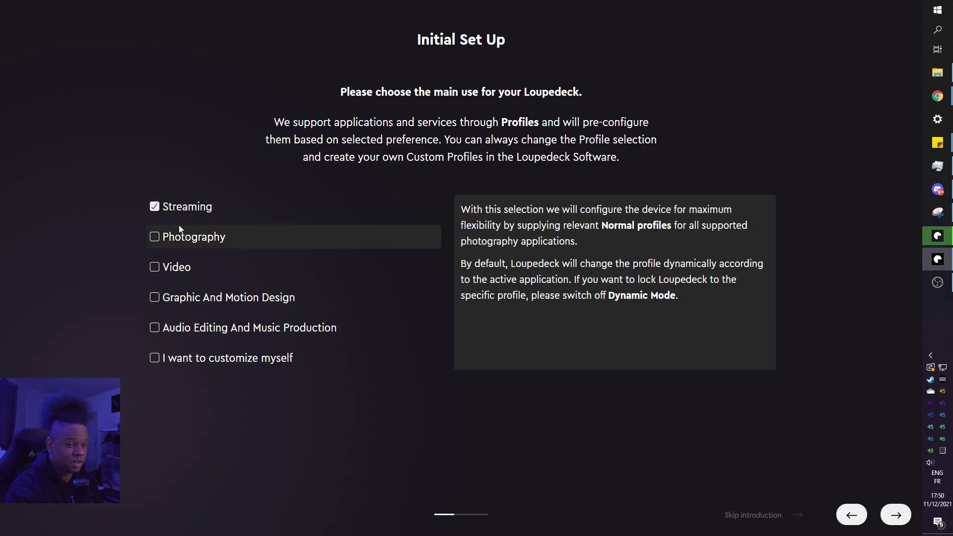
left_click(890, 518)
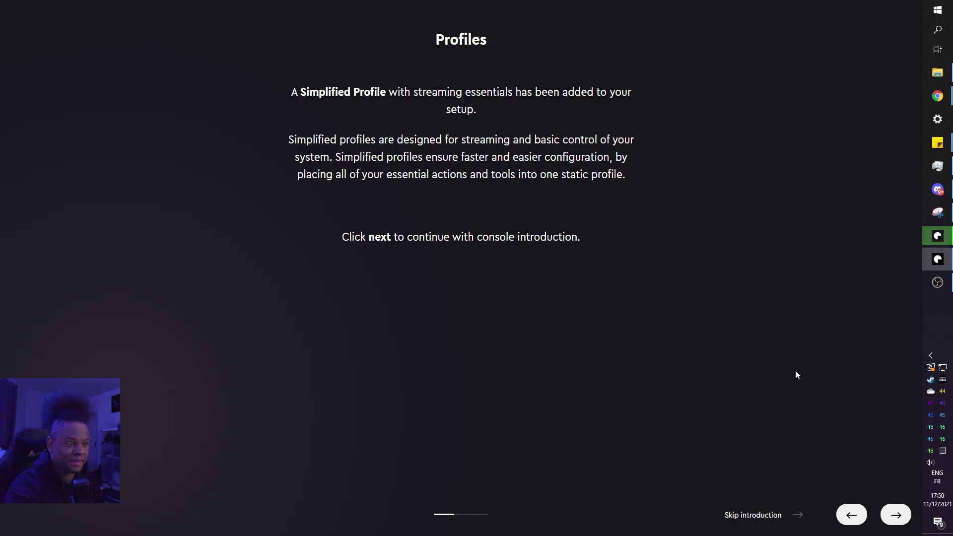
Step: Go through the console introduction, agree to share anonymous usage data and finish the setup wizard
left_click(893, 514)
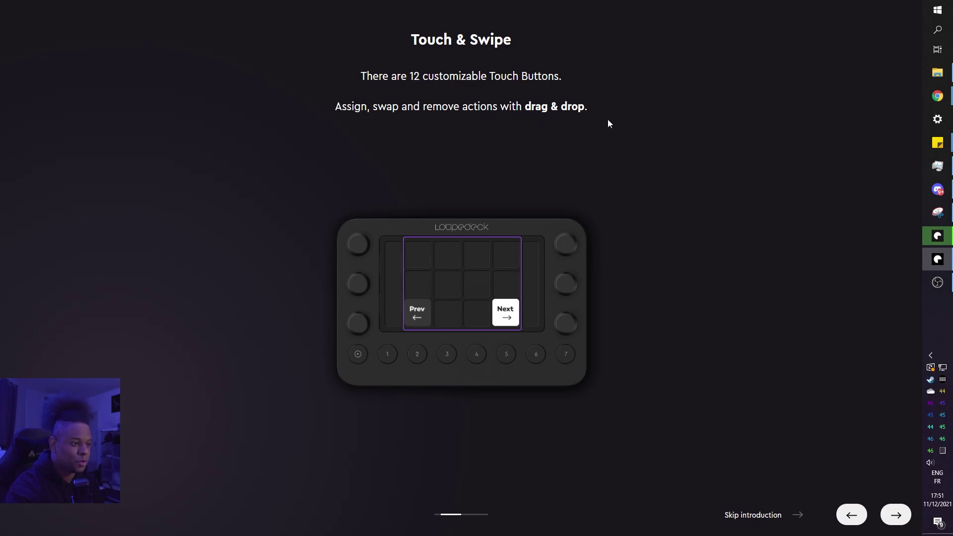
left_click(895, 511)
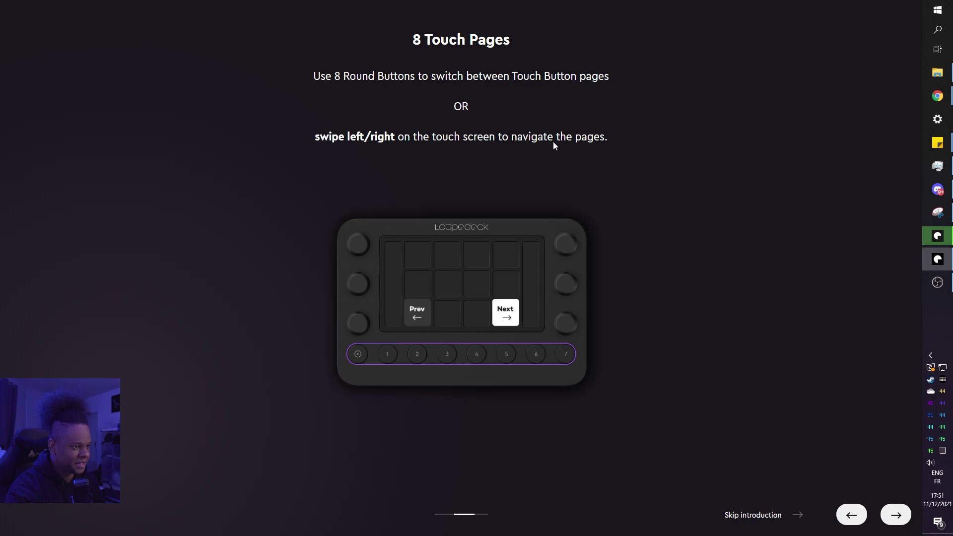
left_click(895, 514)
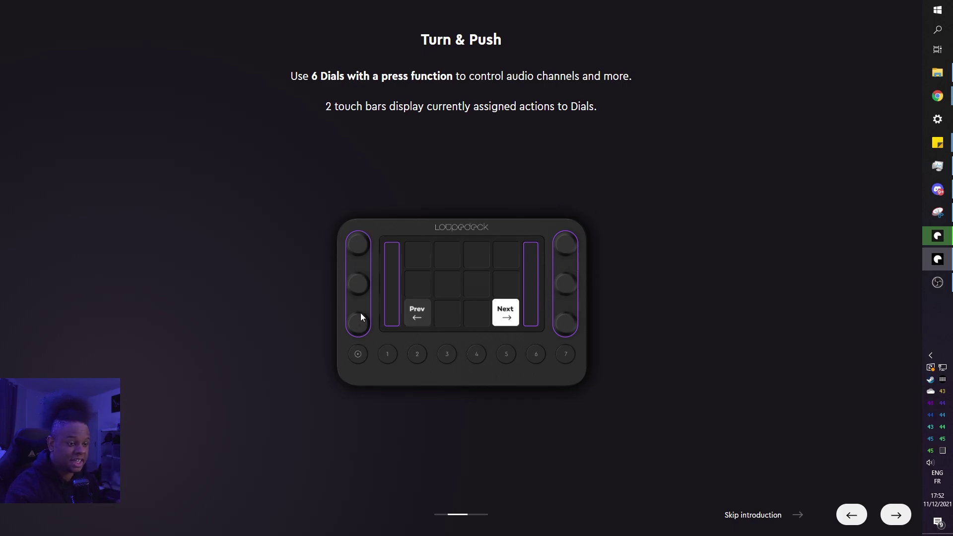
left_click(888, 513)
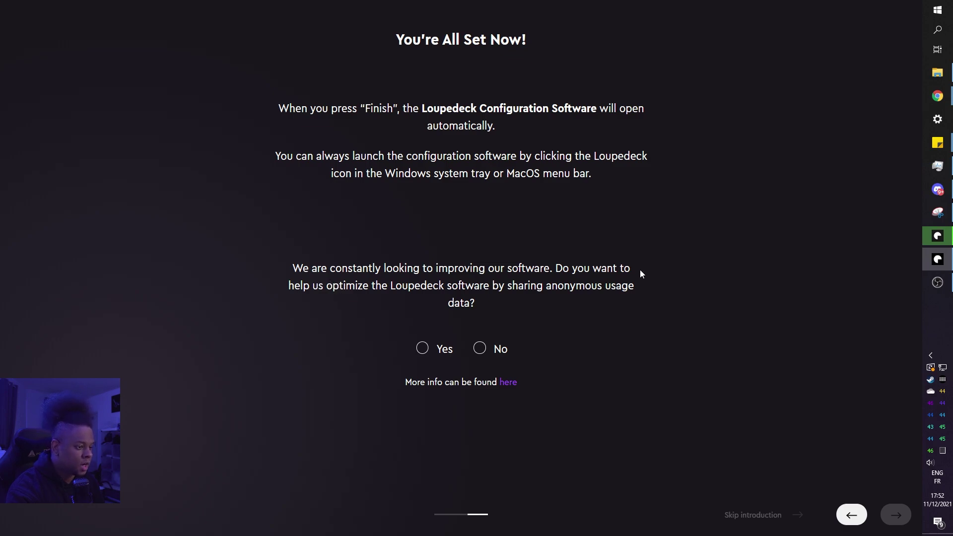
left_click(422, 349)
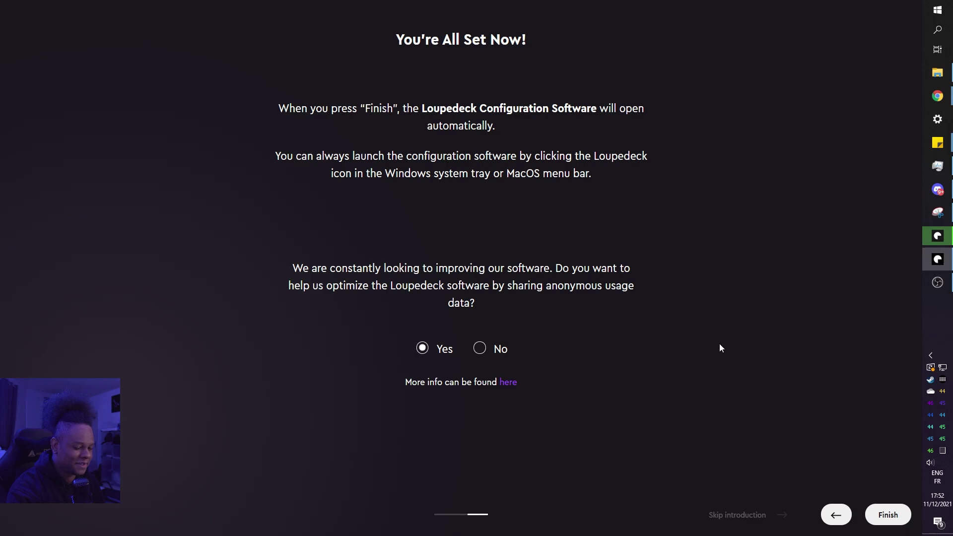
left_click(887, 520)
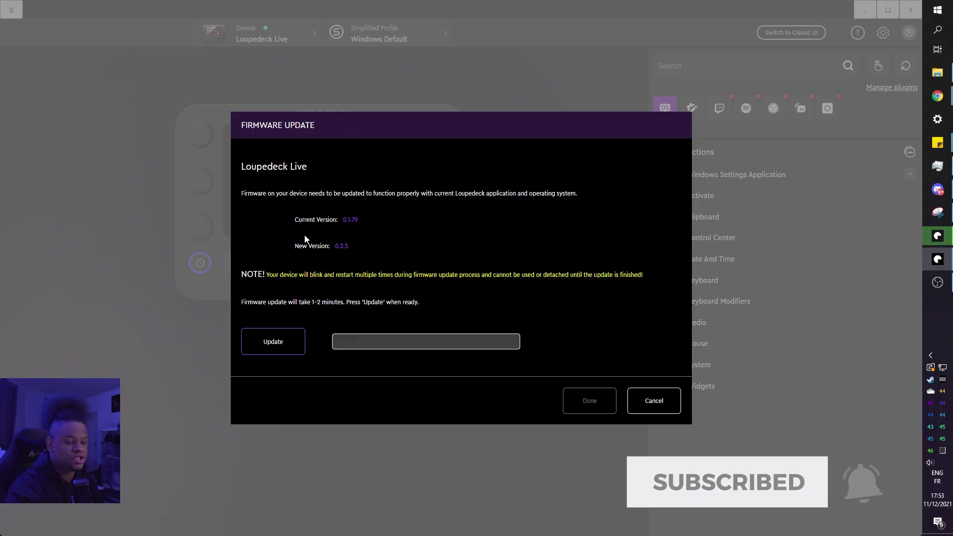
Step: Update the Loupedeck Live firmware to version 0.2.5 and close the firmware installer
left_click(285, 349)
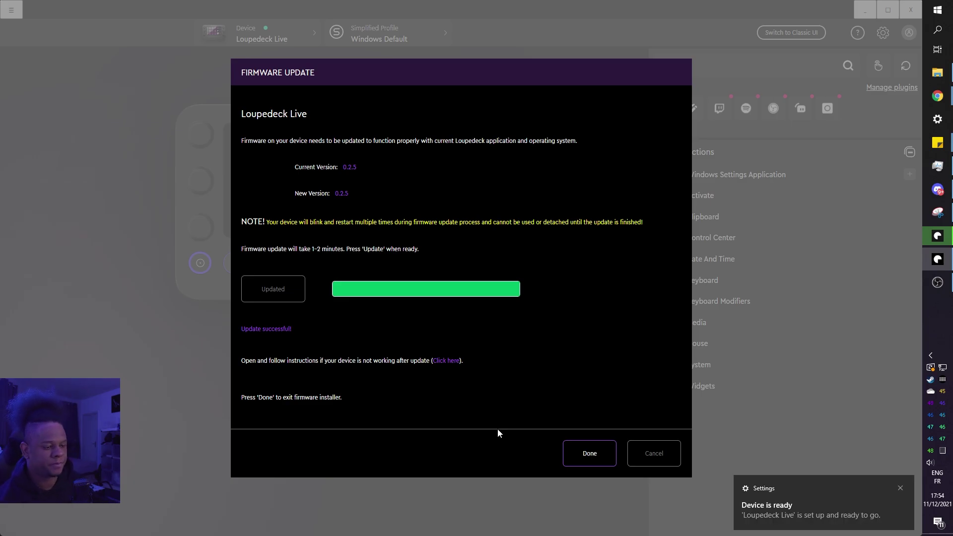
left_click(589, 453)
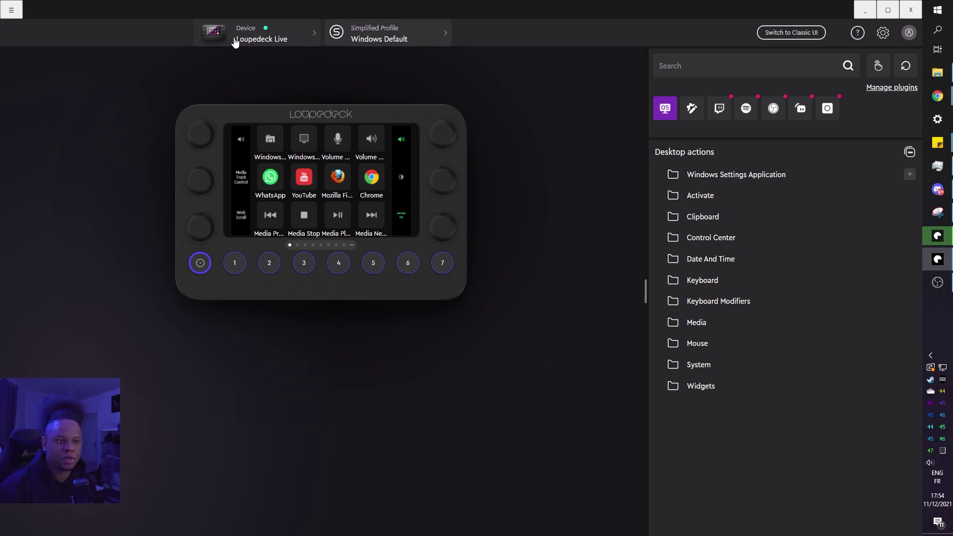
Step: Review the selectable devices and the profile options, choosing Windows Default as the system profile
left_click(274, 39)
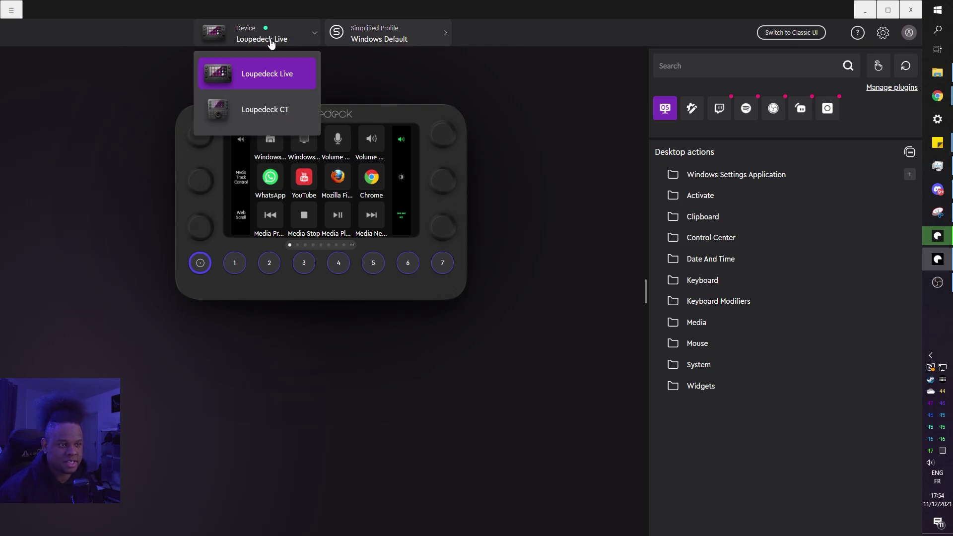
left_click(287, 36)
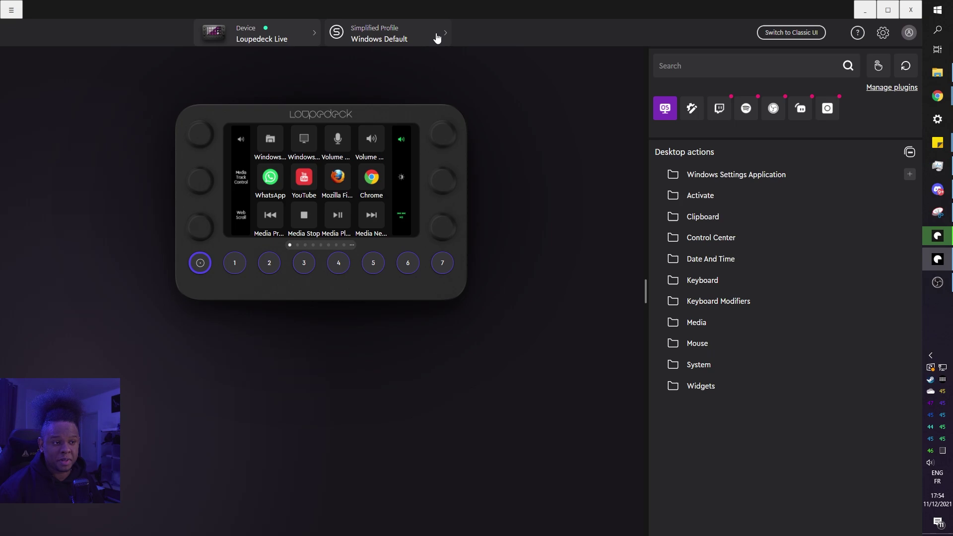
left_click(437, 38)
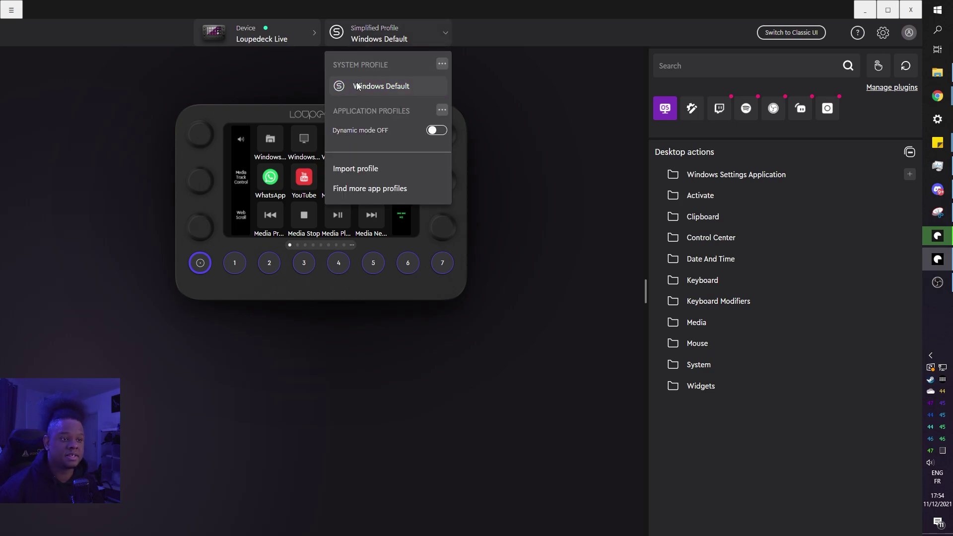
left_click(389, 95)
mouse_move(278, 134)
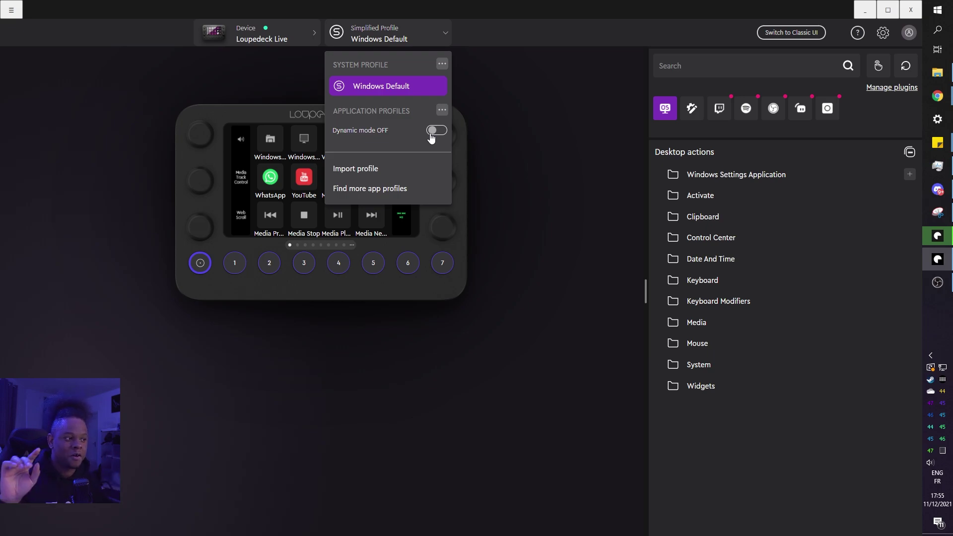
left_click(574, 105)
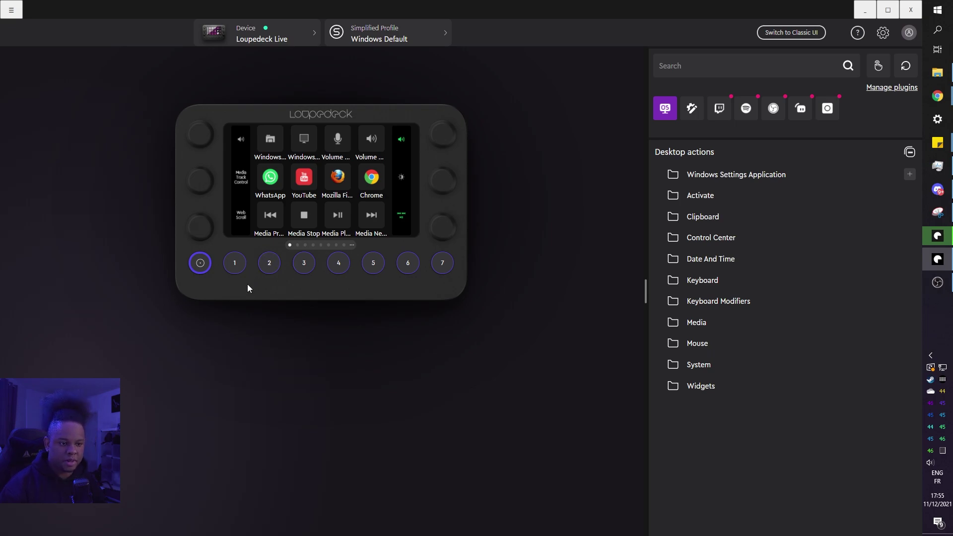
Step: Examine the actions assigned to touch pages 1 through 7 of the Windows Default profile
left_click(268, 264)
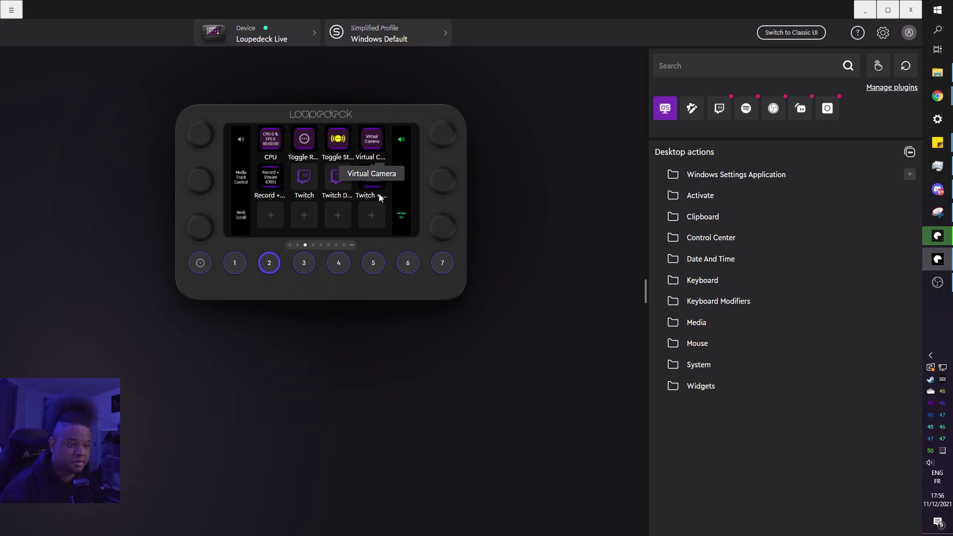
left_click(305, 263)
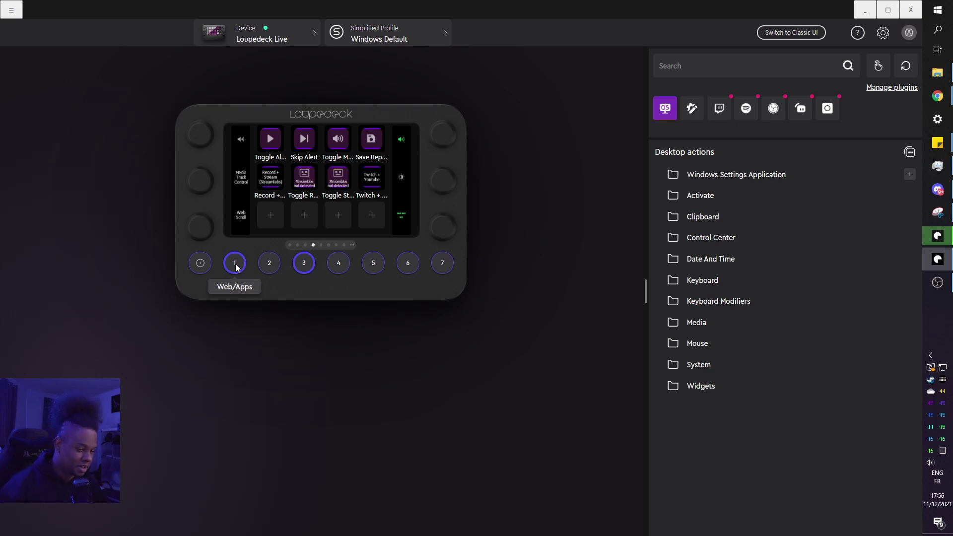
left_click(235, 264)
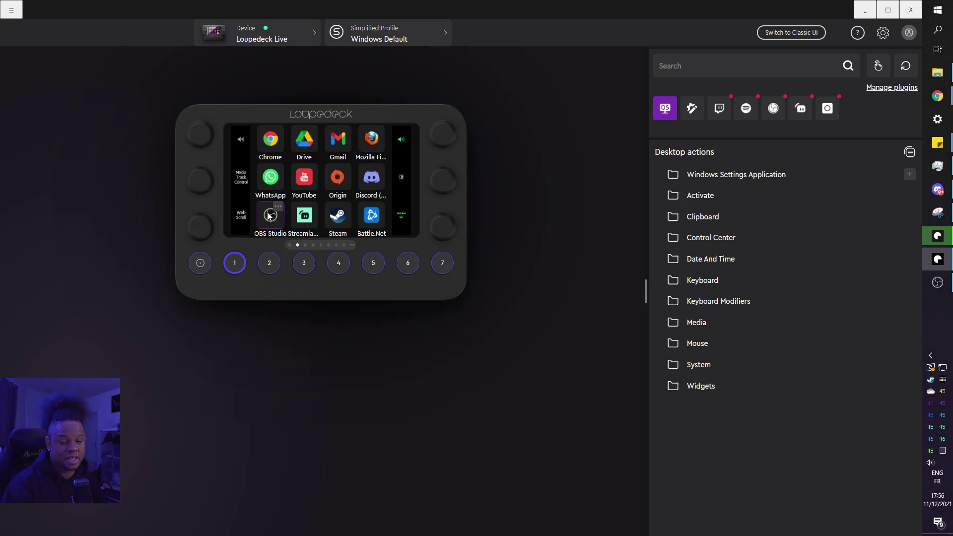
left_click(338, 263)
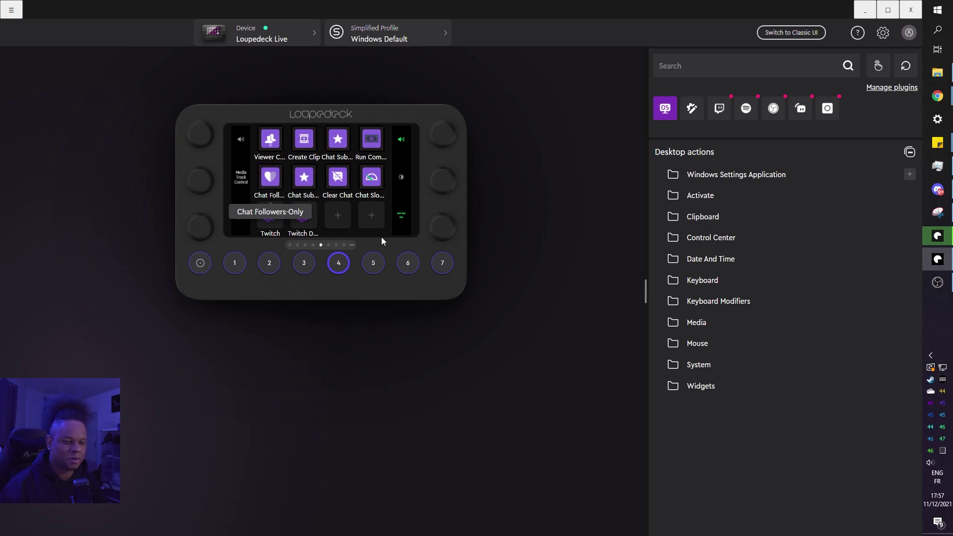
left_click(374, 263)
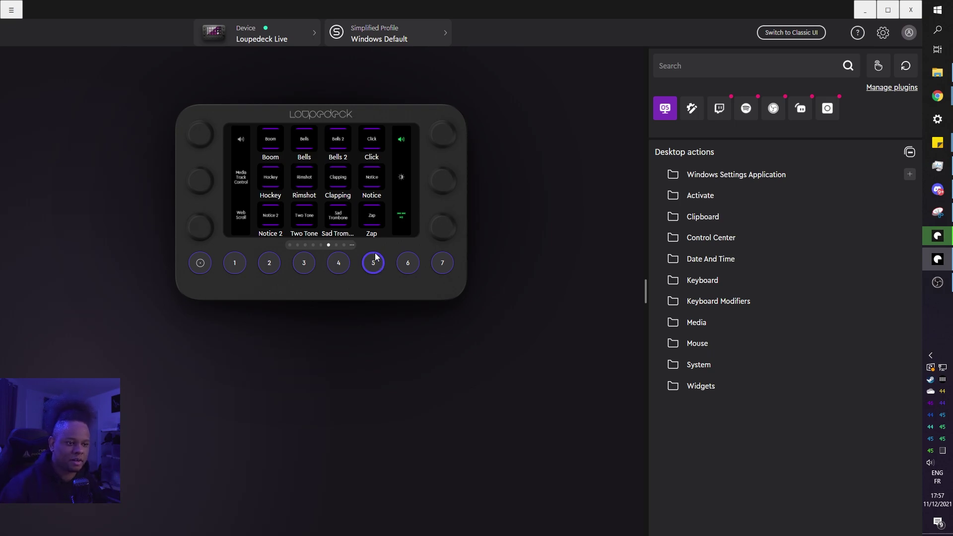
left_click(338, 262)
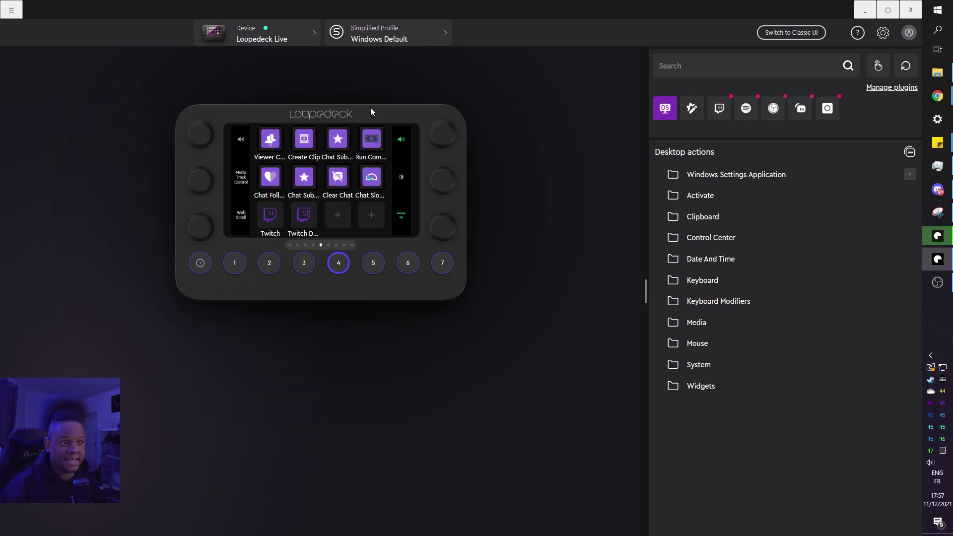
left_click(375, 267)
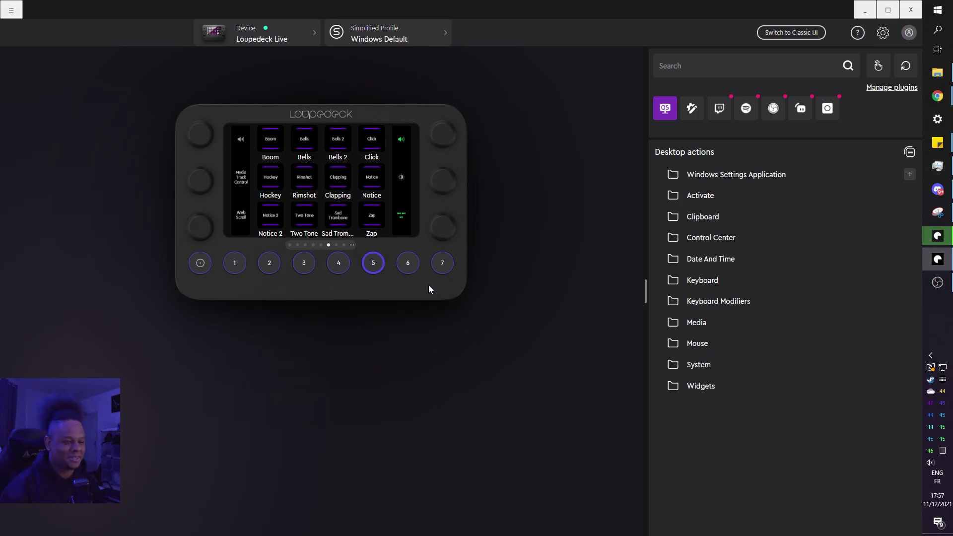
left_click(408, 264)
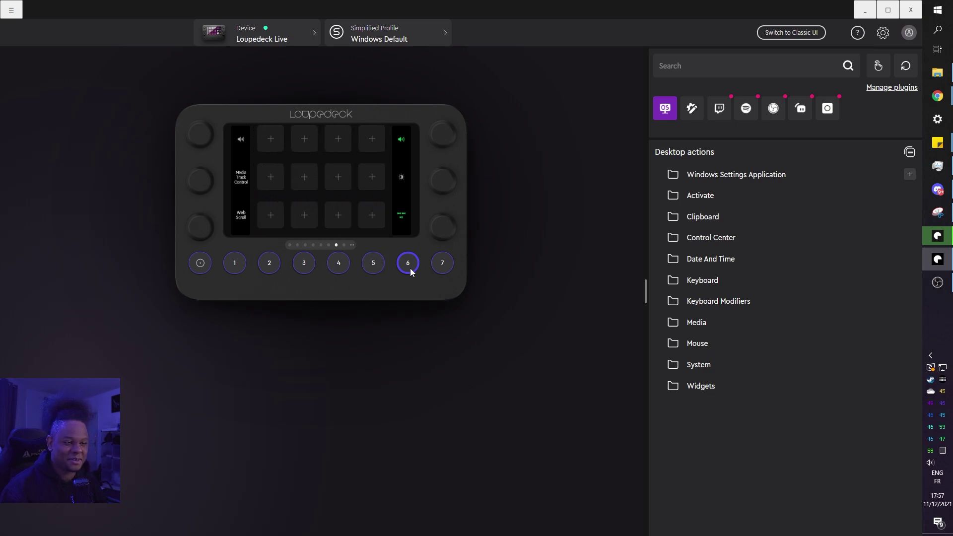
left_click(449, 263)
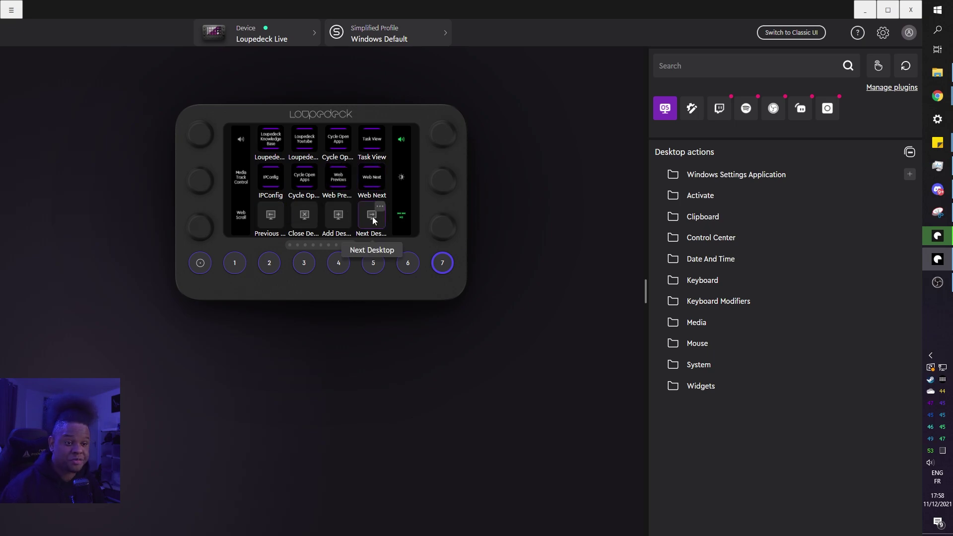
Step: Switch the system profile to the normal profile Streamlabs OBS and display the action assignments of the dials
left_click(380, 38)
left_click(442, 63)
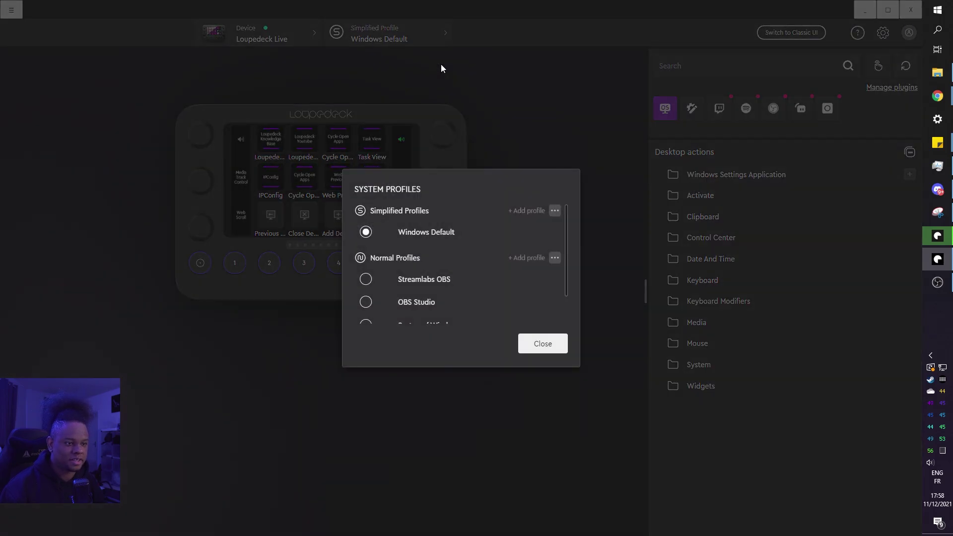
scroll(438, 241, "down", 1)
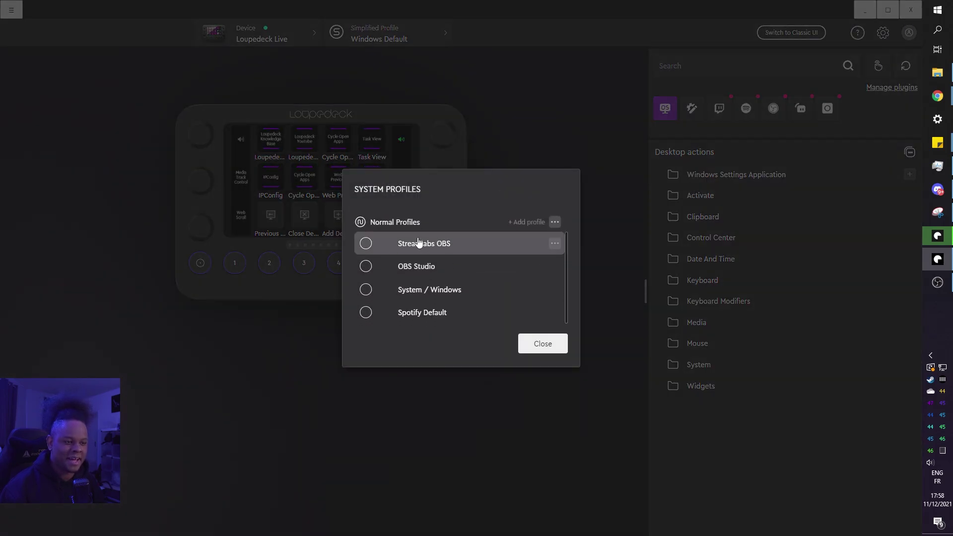
scroll(422, 275, "up", 1)
left_click(427, 278)
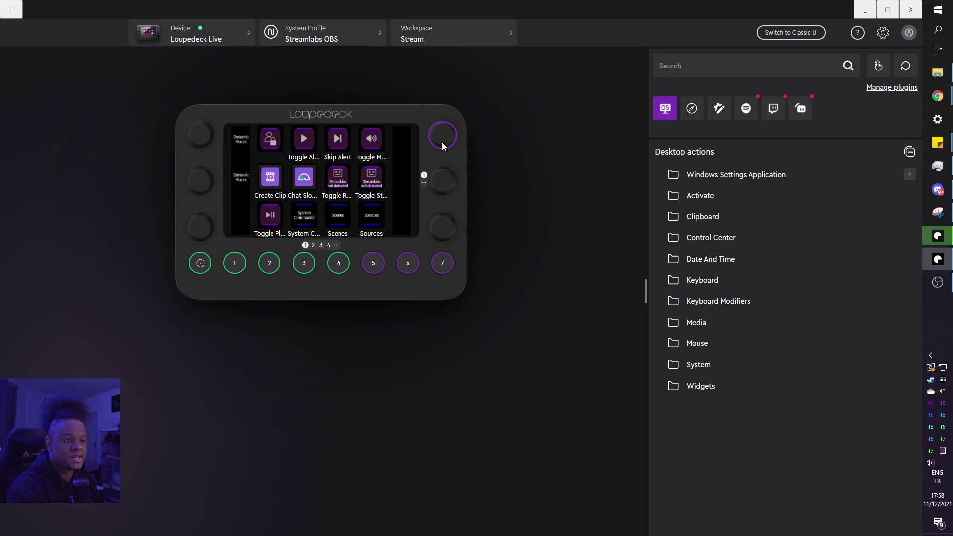
left_click(448, 130)
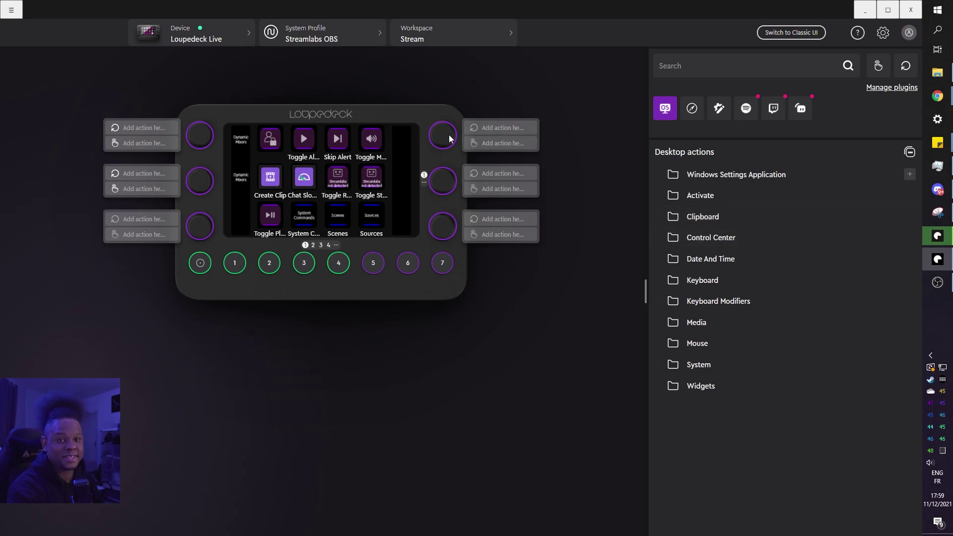
Step: Assign Spotify Premium's Spotify Volume to the upper-right dial's rotation and Toggle Mute to its press action
left_click(749, 111)
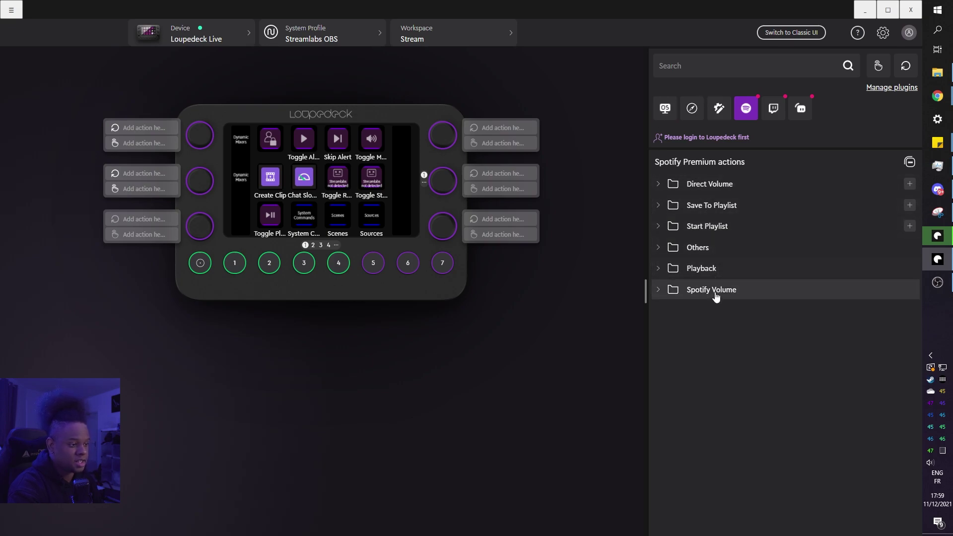
left_click(660, 293)
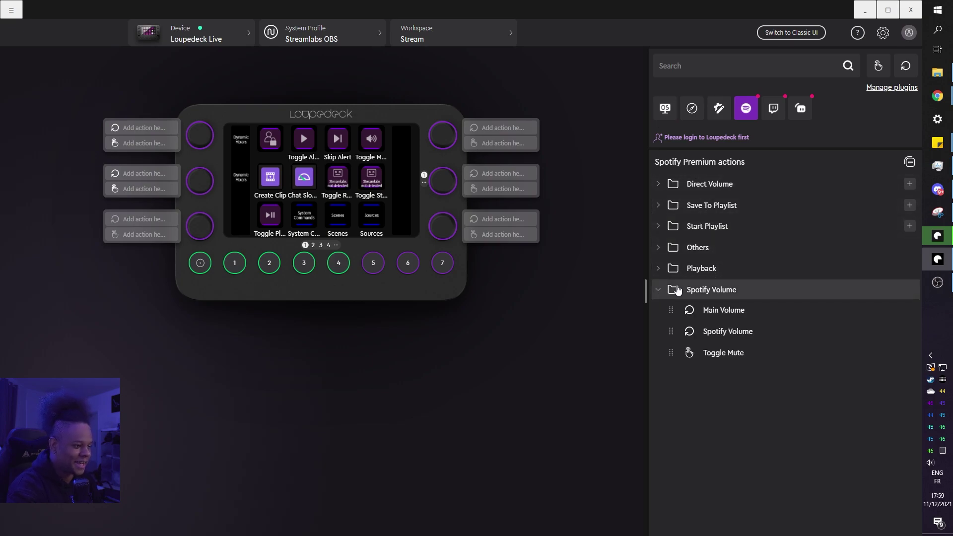
mouse_move(723, 331)
left_mouse_down()
mouse_move(694, 322)
mouse_move(730, 331)
mouse_move(714, 327)
left_mouse_up()
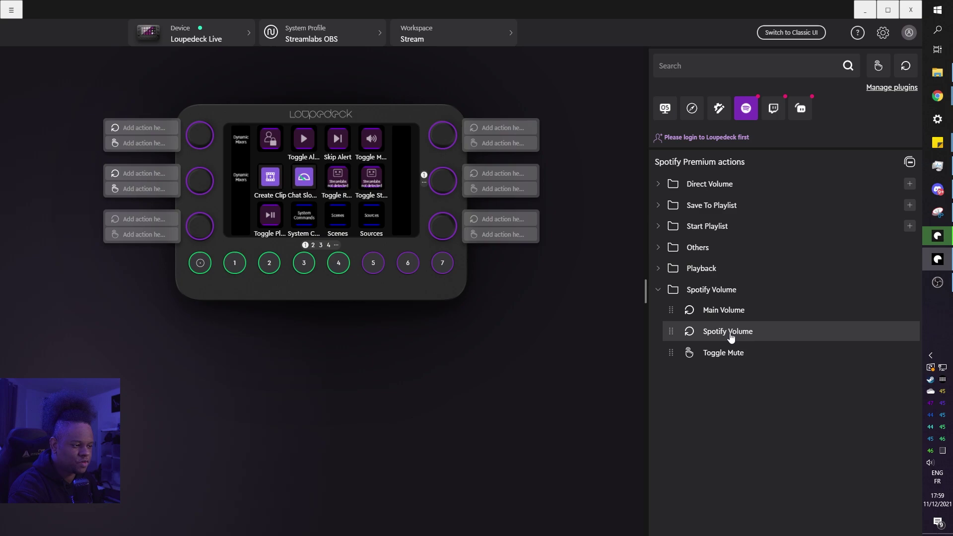
left_click_drag(726, 335, 493, 131)
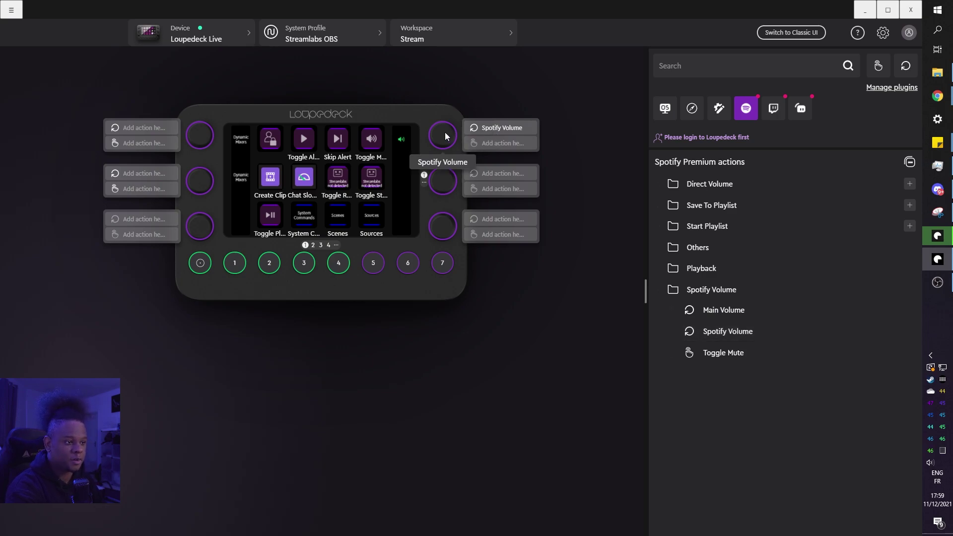
left_click_drag(724, 351, 499, 149)
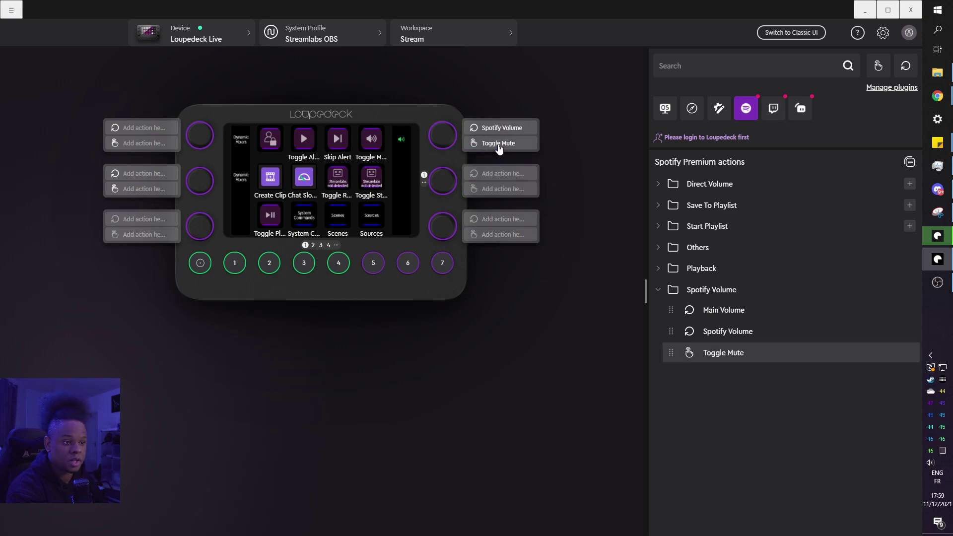
Step: Examine the available custom actions, the Twitch chat and stream actions, and the Streamlabs OBS action groups
left_click(719, 109)
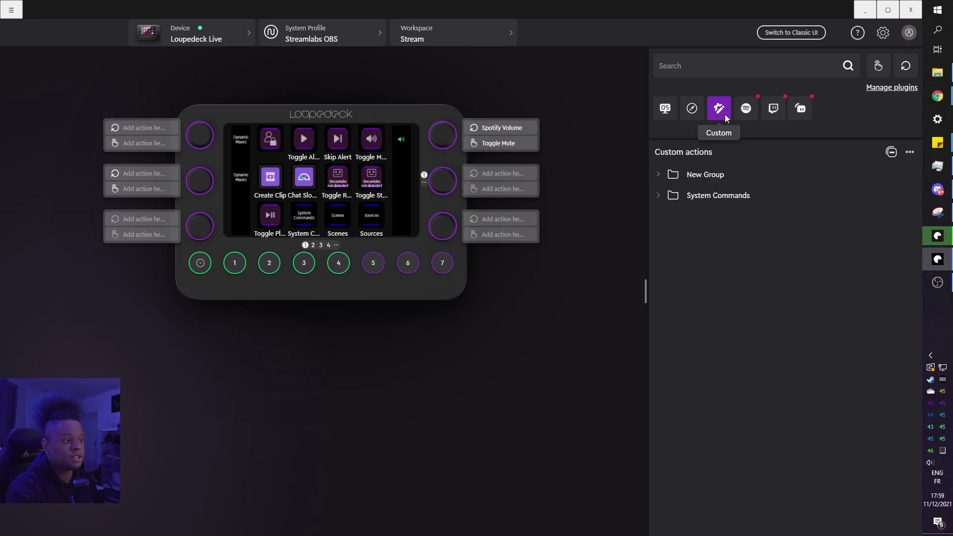
left_click(657, 176)
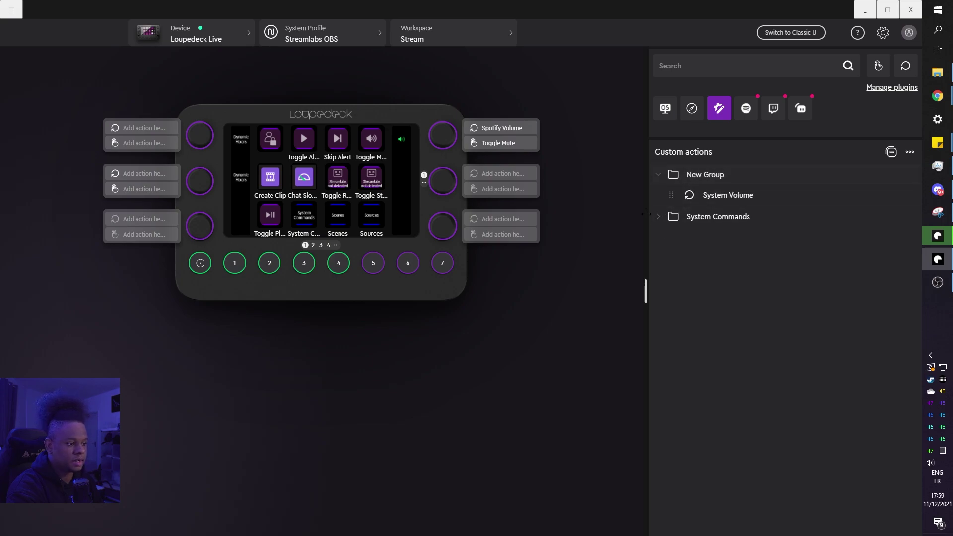
left_click(658, 216)
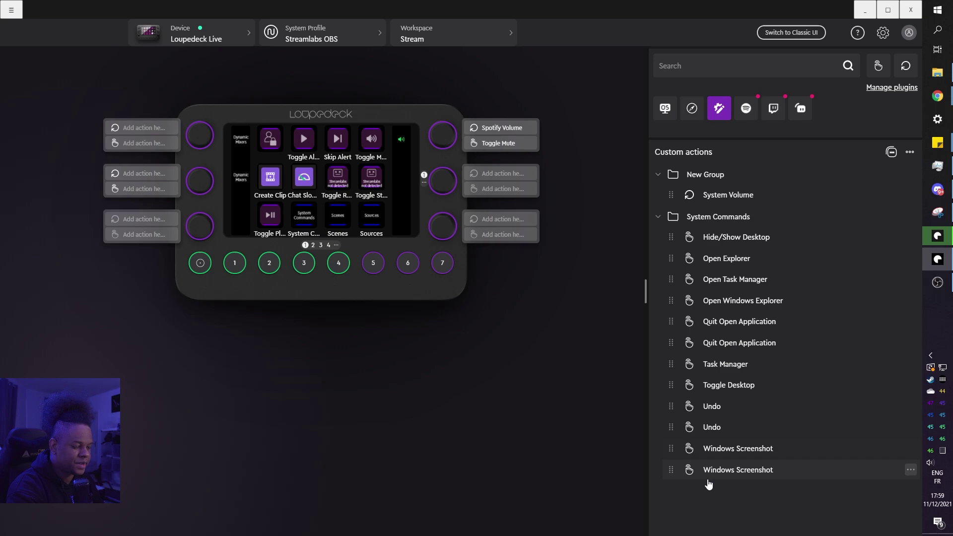
left_click(665, 216)
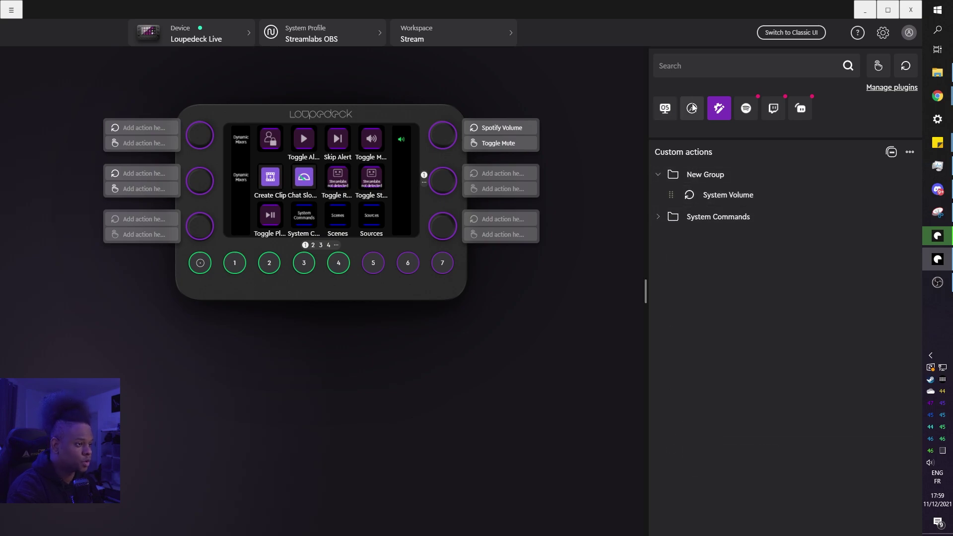
left_click(773, 108)
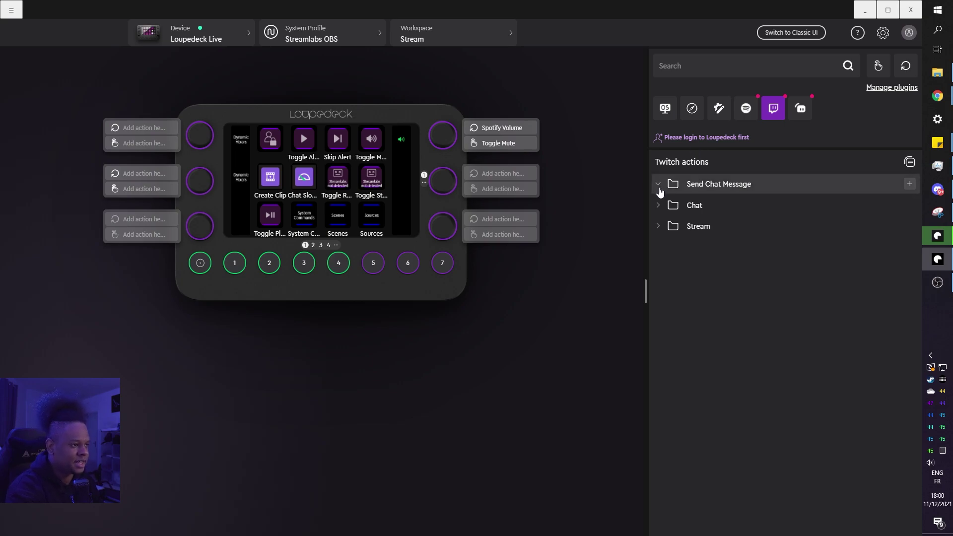
left_click(660, 205)
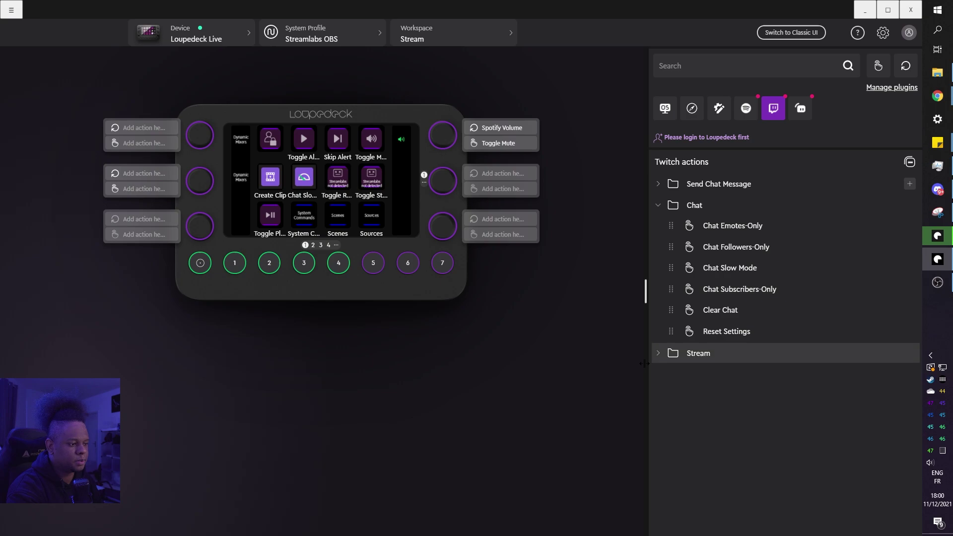
left_click(660, 355)
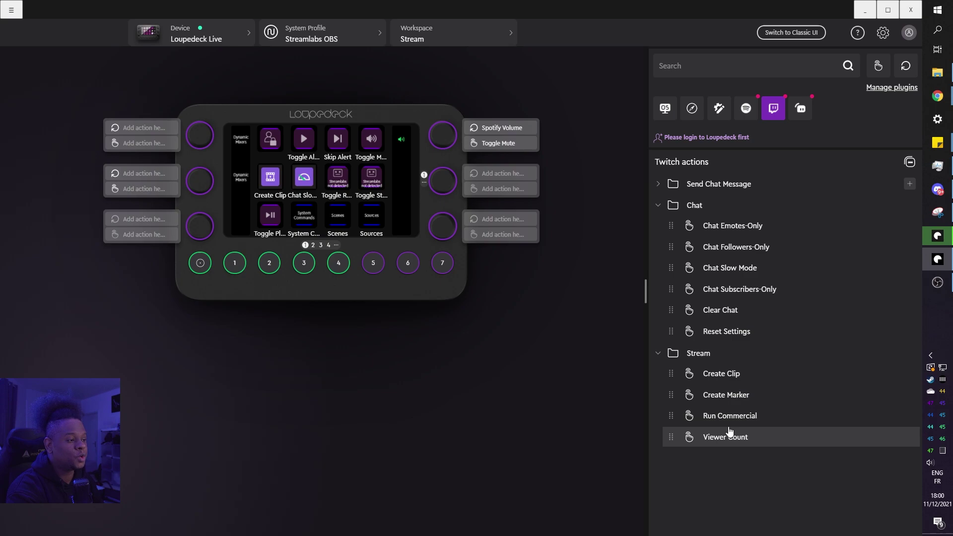
left_click(796, 110)
left_click(657, 192)
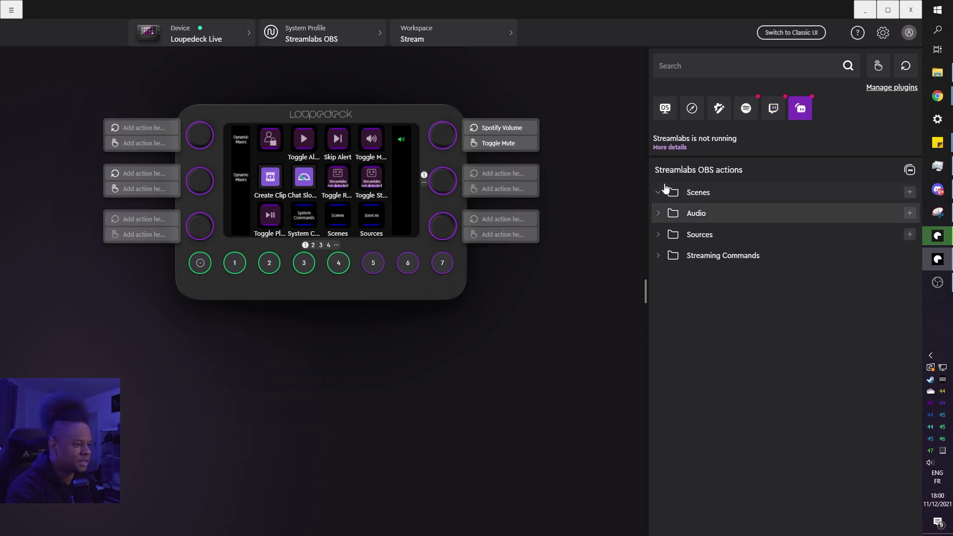
left_click(658, 212)
left_click(657, 213)
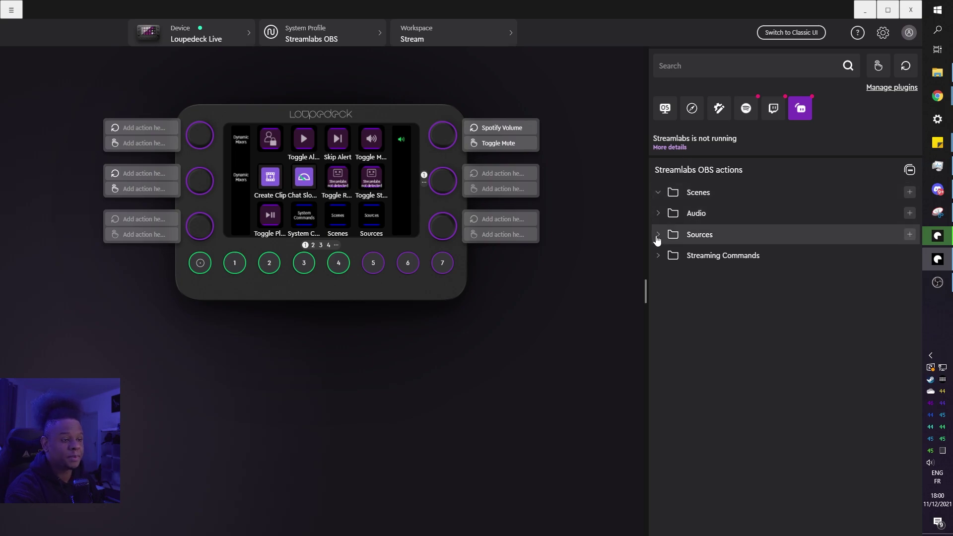
Step: Enable the Philips Hue and OBS Studio plugins for the profile
left_click(872, 89)
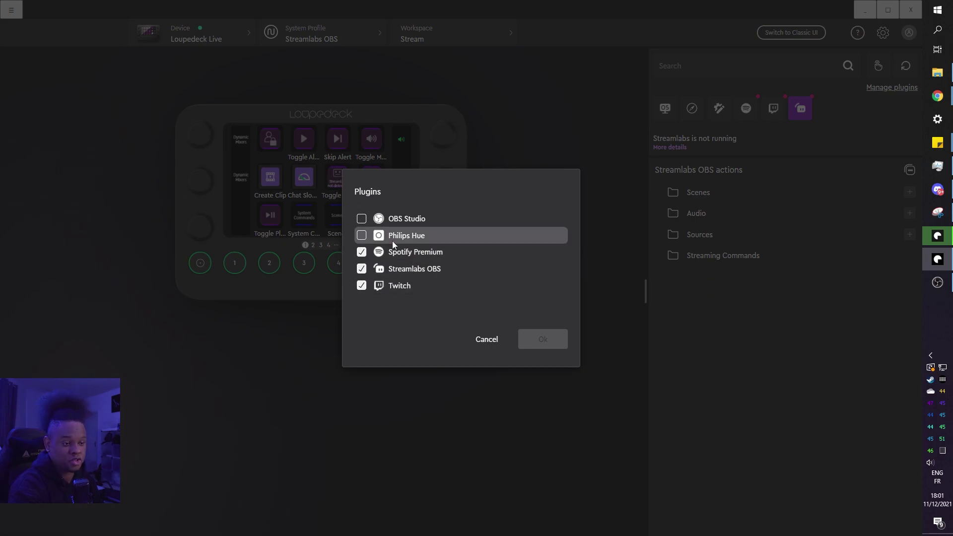
left_click(362, 236)
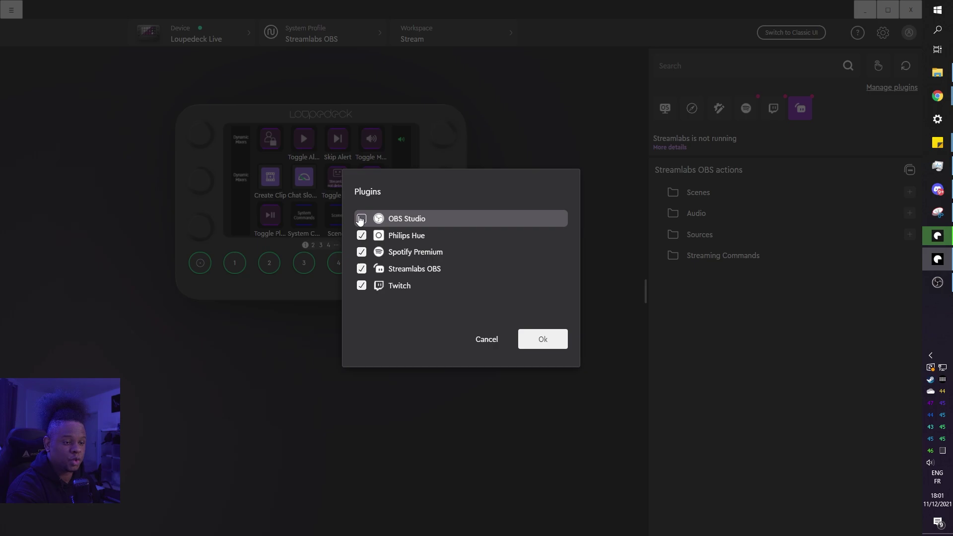
left_click(361, 219)
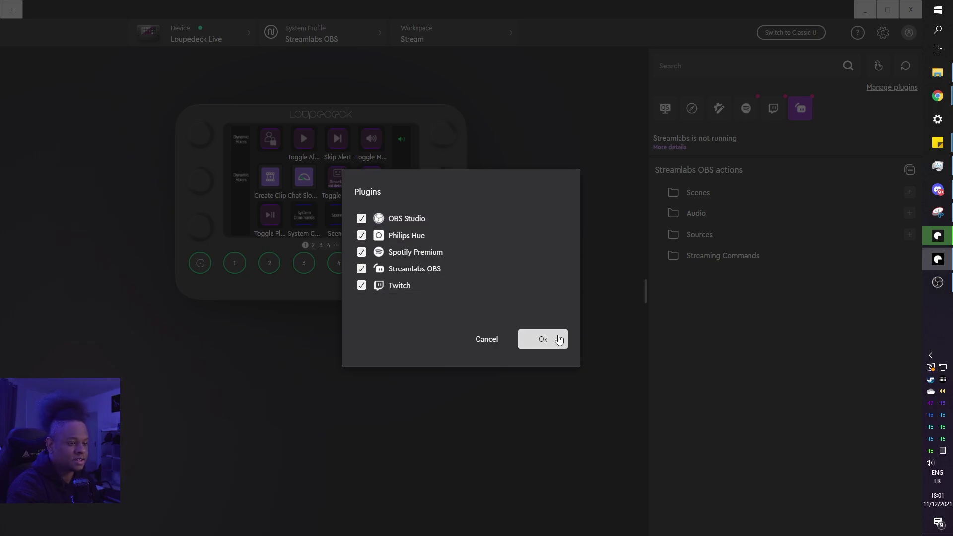
left_click(543, 340)
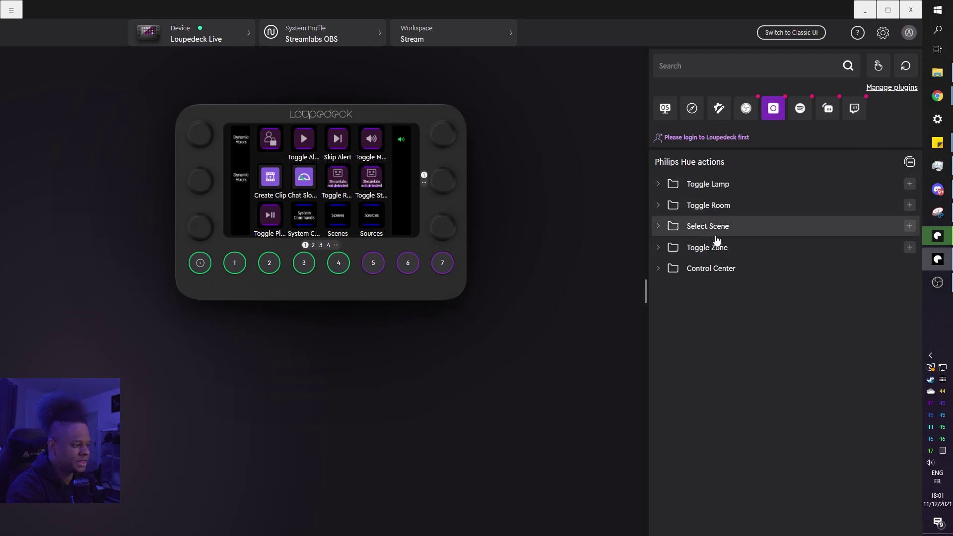
Step: Examine the Philips Hue action groups and the form for a new Toggle Lamp action, without creating one
left_click(657, 268)
left_click(657, 247)
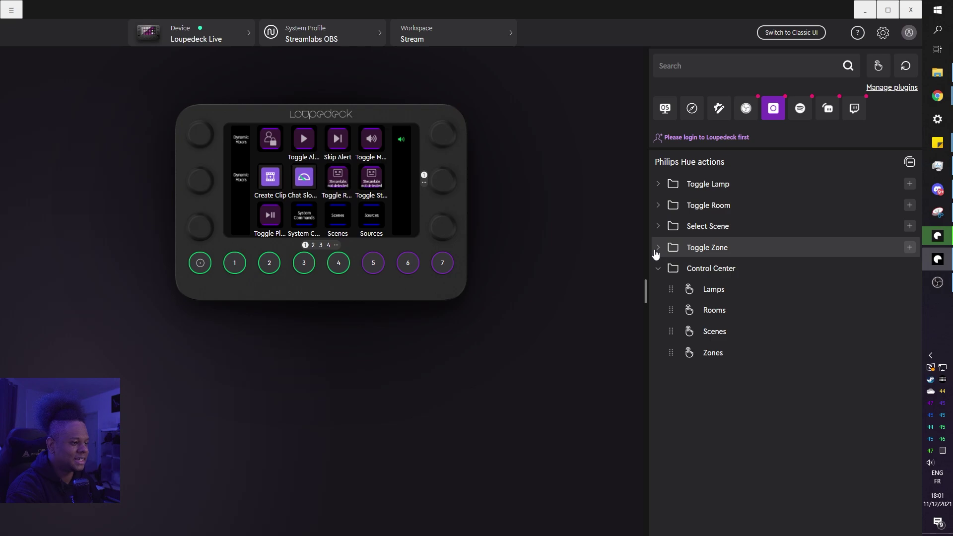
left_click(657, 226)
left_click(657, 204)
left_click(657, 184)
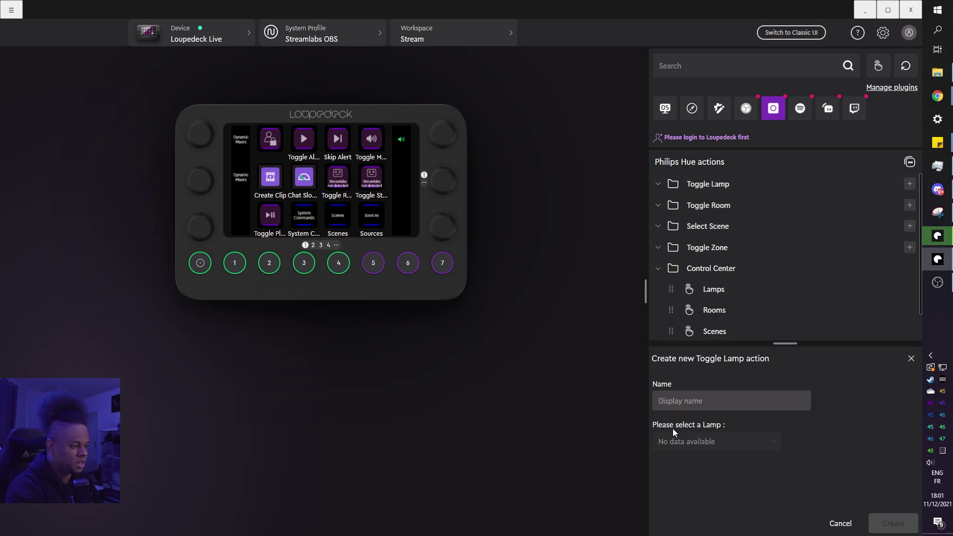
left_click(839, 524)
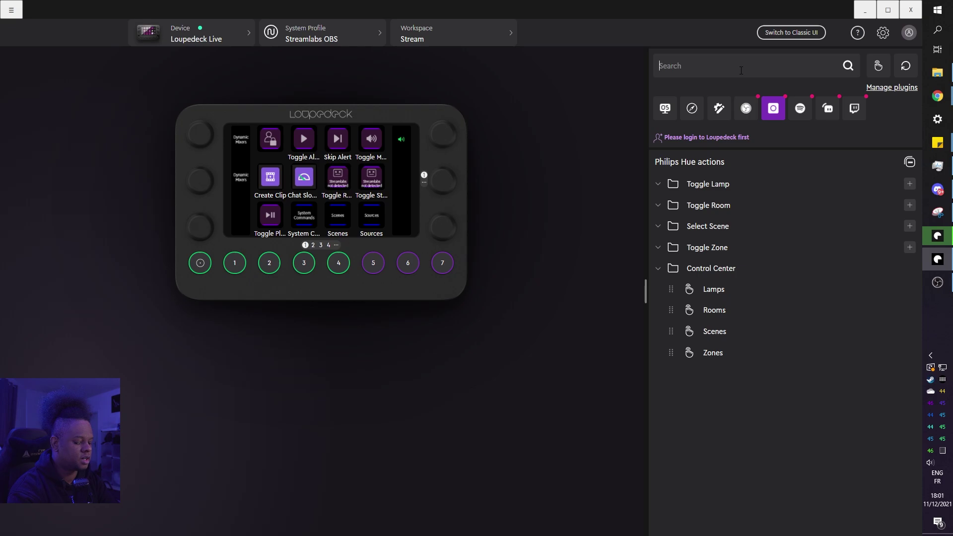
Step: Search the actions for "volume" and review the matches under OBS Studio, Spotify Premium, Custom and Desktop
type("volume")
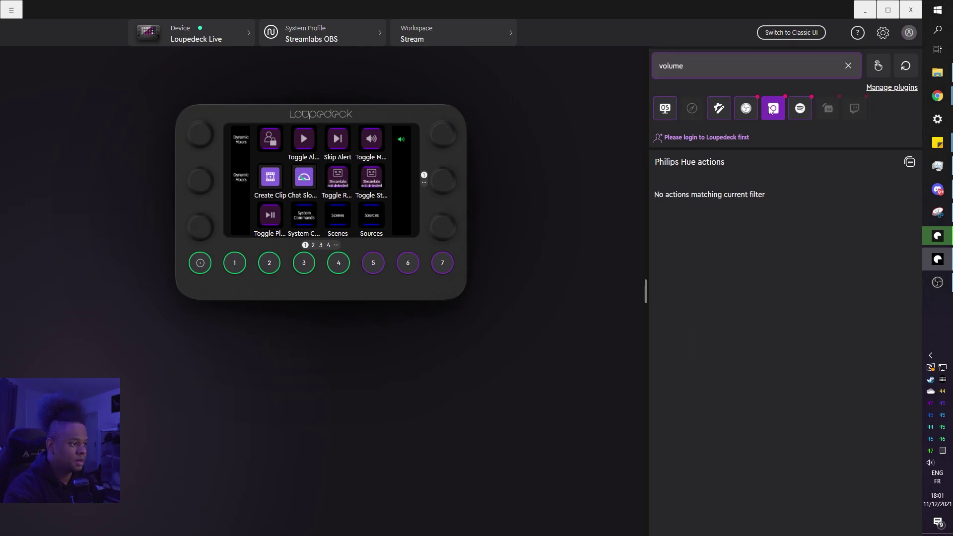
left_click(746, 108)
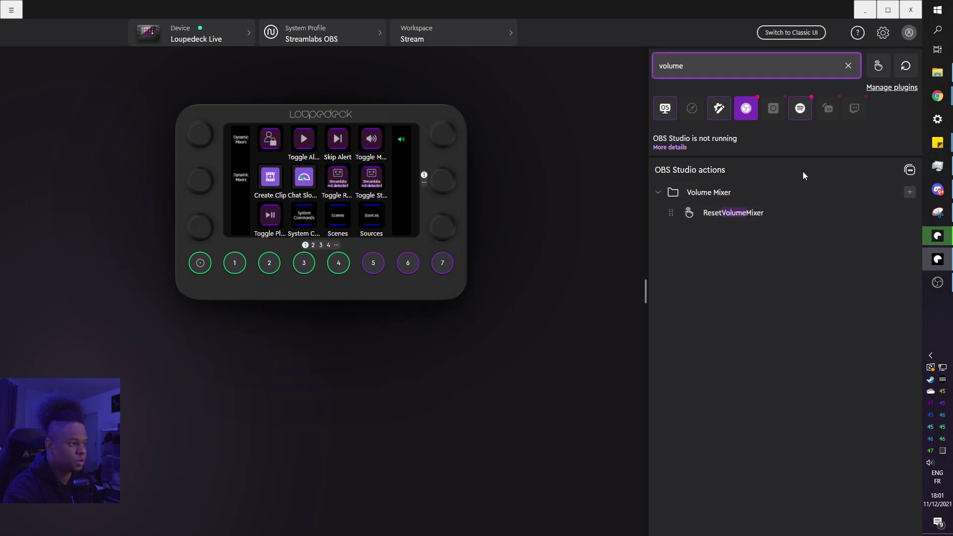
left_click(800, 109)
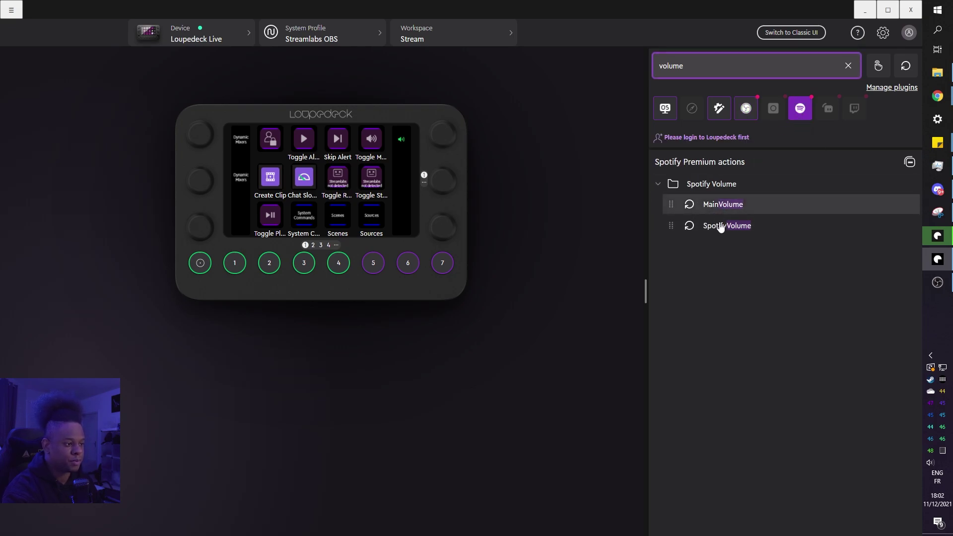
left_click(719, 108)
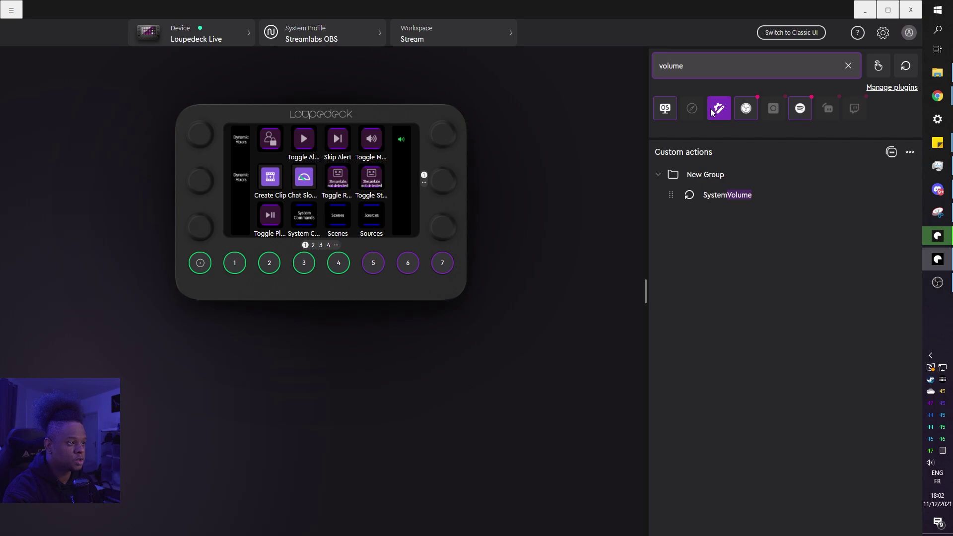
left_click(661, 116)
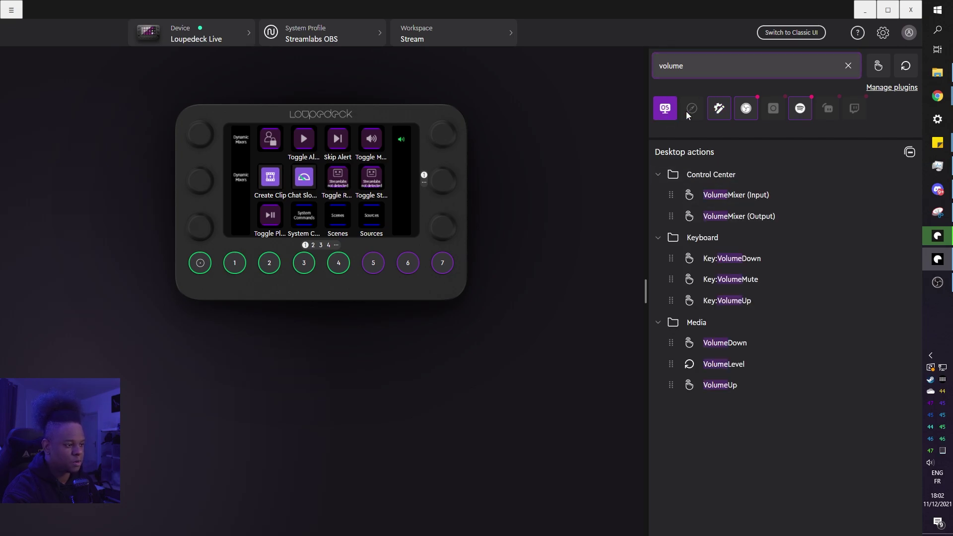
Step: Search the actions for "clip" and review the matching Twitch actions
double_click(690, 78)
type("clip")
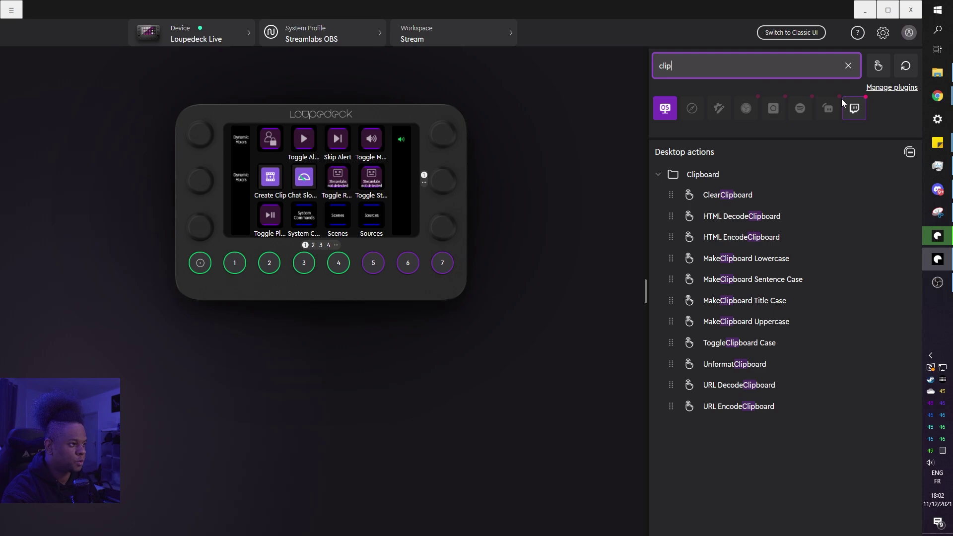
left_click(854, 107)
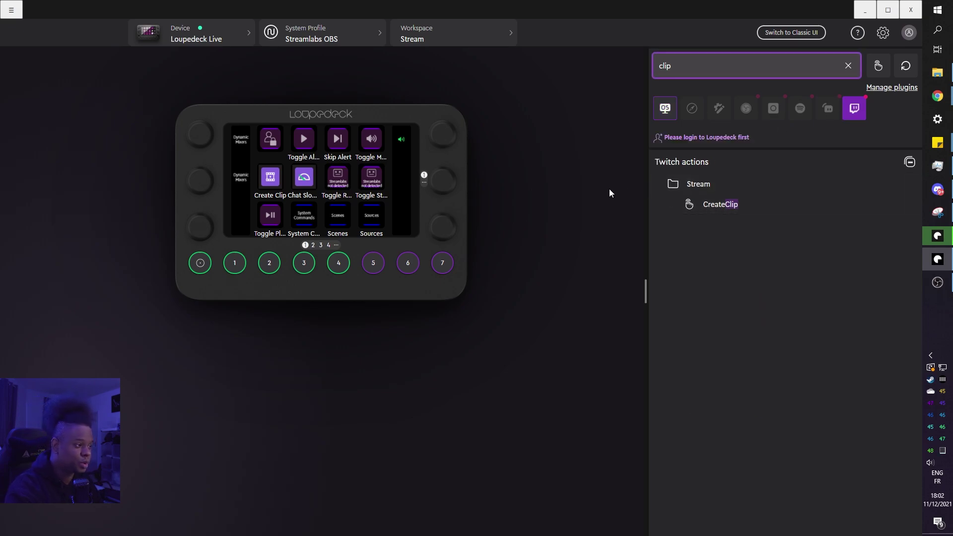
Step: Switch to the Classic UI in an enlarged window and display the round button assignments
left_click(784, 33)
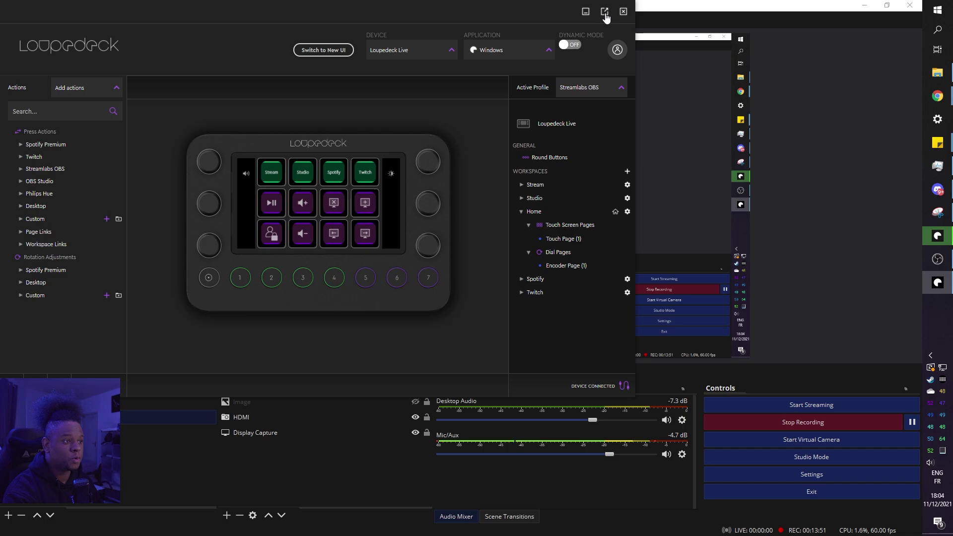
left_click(605, 15)
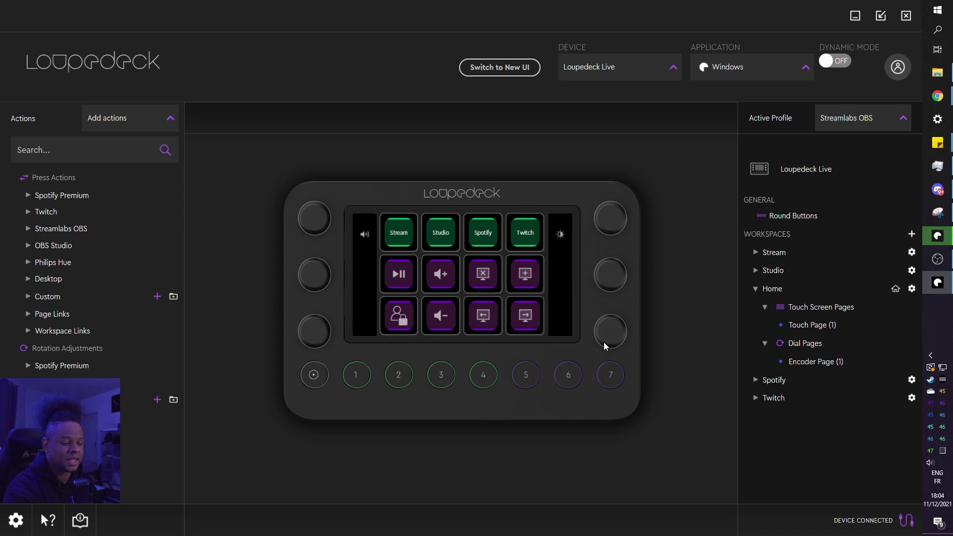
left_click(483, 374)
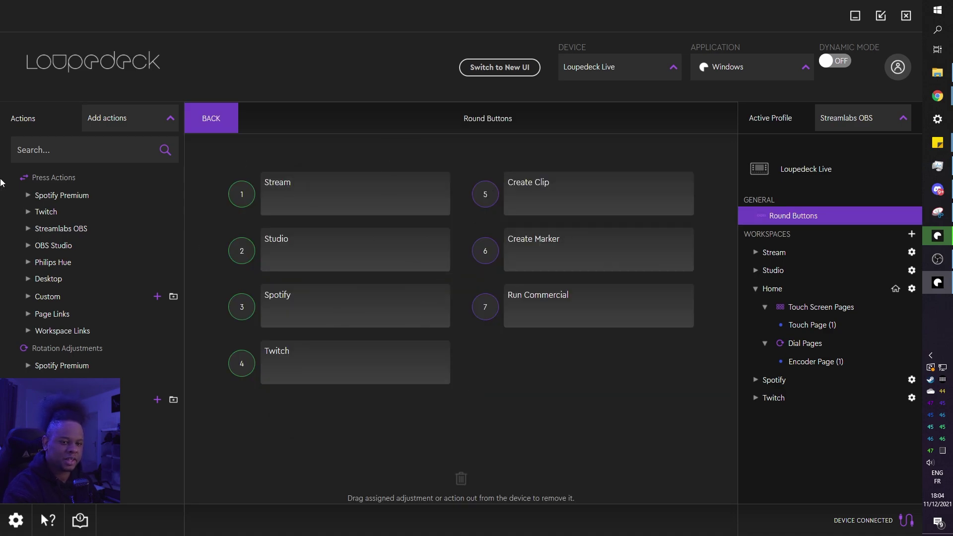
Step: Examine the press actions offered for Spotify Premium, Twitch, Streamlabs OBS, OBS Studio and Philips Hue
left_click(28, 195)
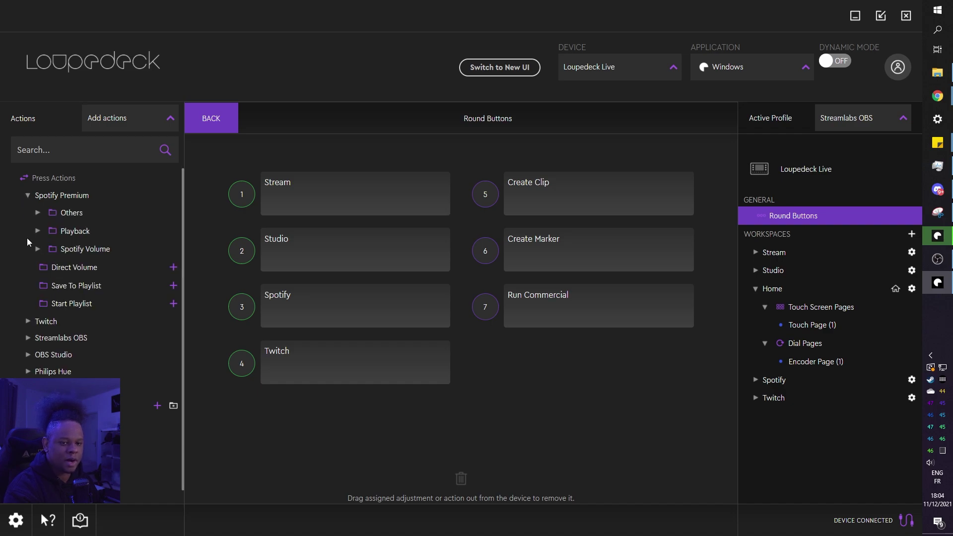
left_click(33, 321)
scroll(27, 310, "down", 2)
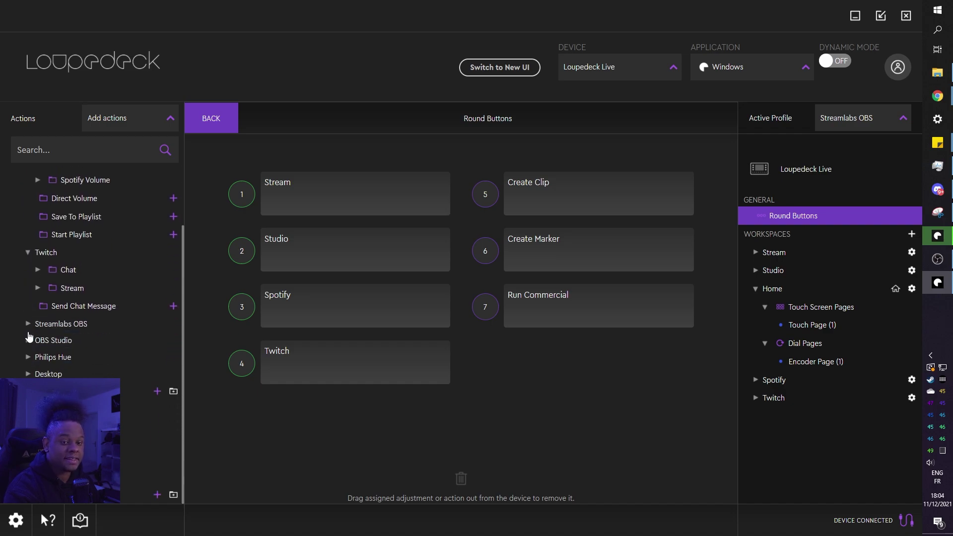
left_click(29, 325)
scroll(35, 346, "down", 3)
left_click(28, 342)
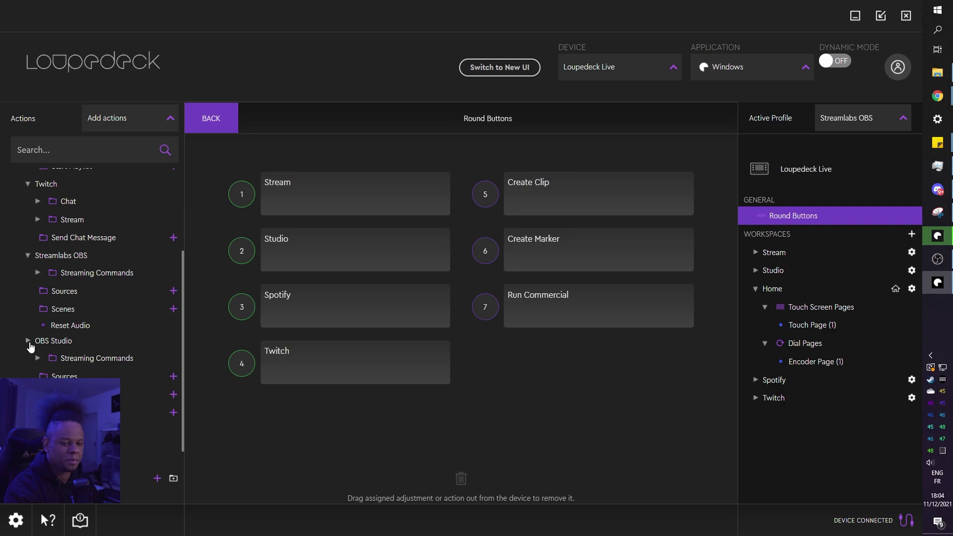
scroll(29, 349, "down", 3)
left_click(28, 358)
scroll(25, 355, "down", 2)
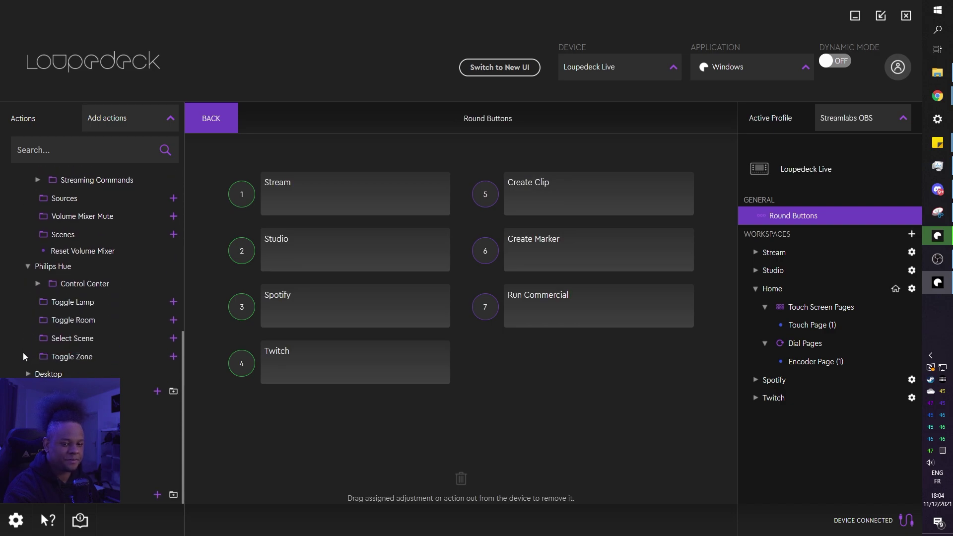
Step: Switch the configuration software back to the New UI and accept the restart
scroll(30, 359, "up", 8)
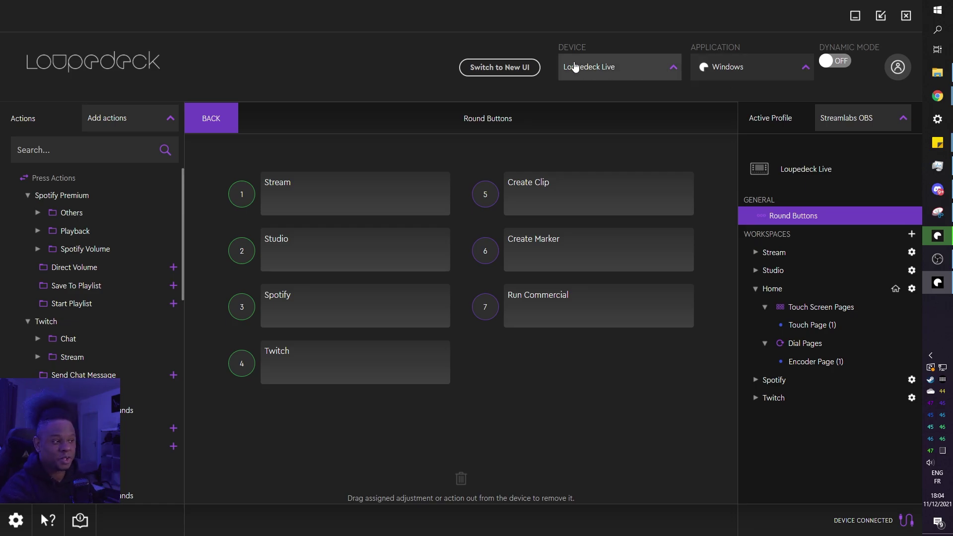
left_click(482, 66)
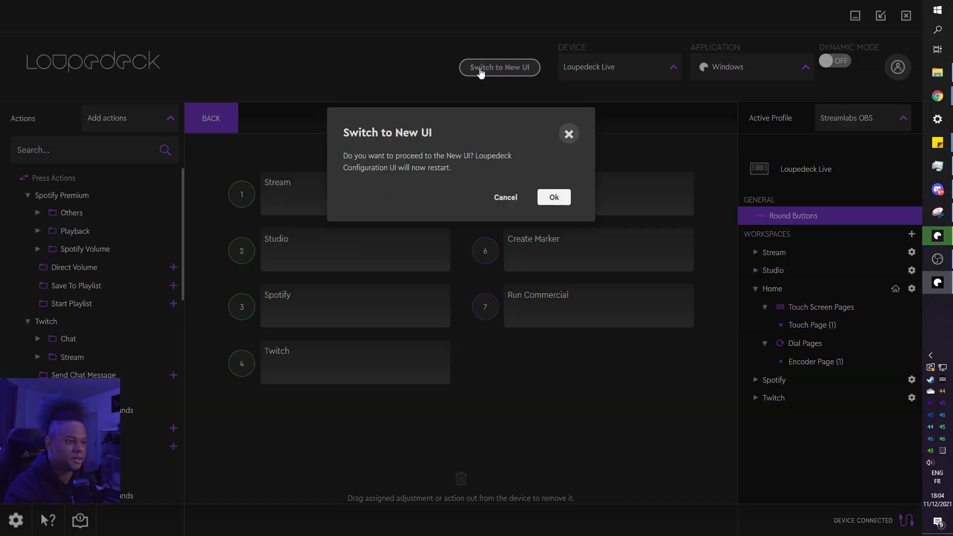
left_click(554, 198)
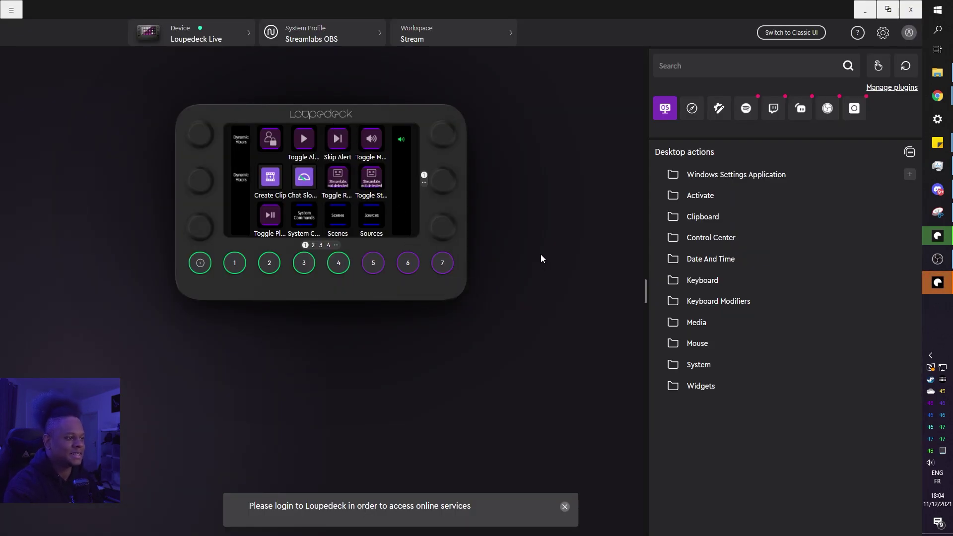
Step: Examine the Spotify Premium actions in the Playback, Spotify Volume and Save To Playlist groups
left_click(746, 109)
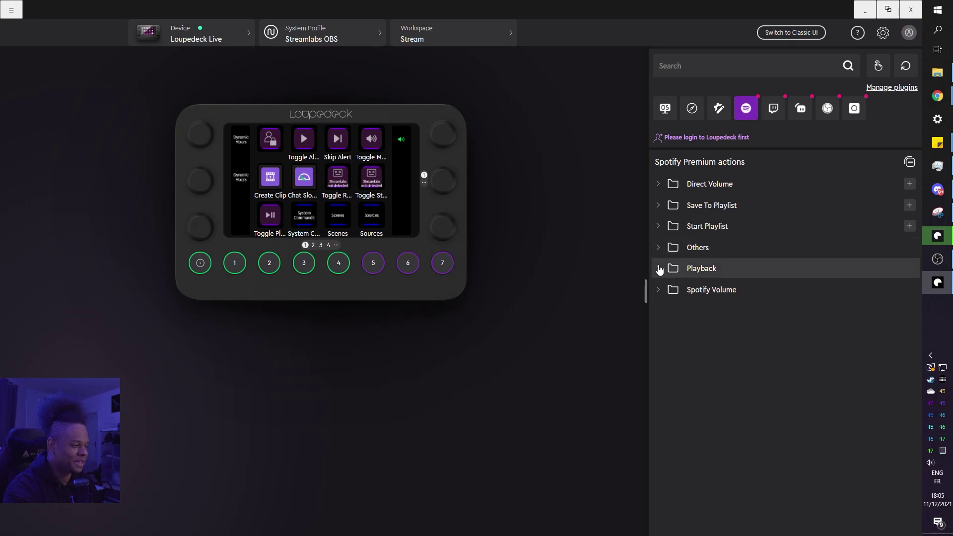
left_click(658, 269)
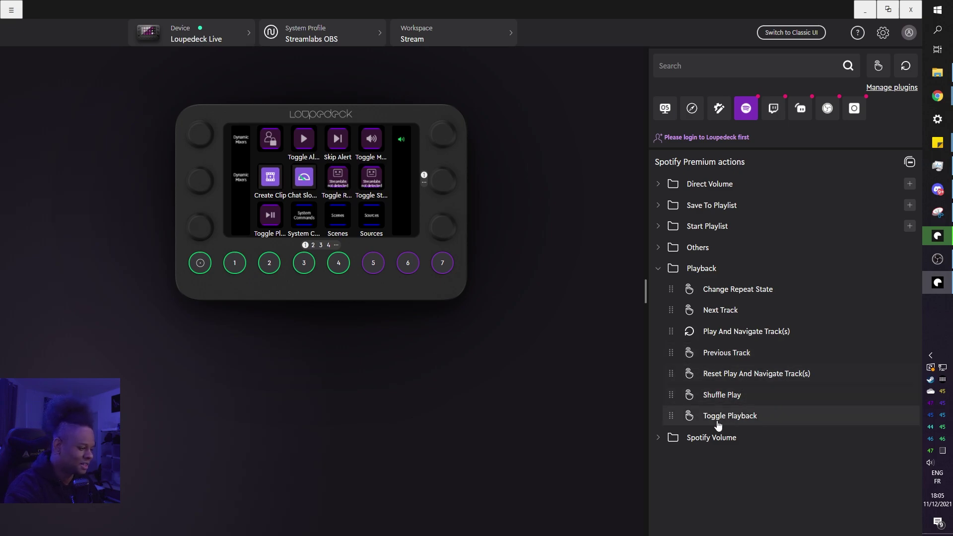
left_click(659, 439)
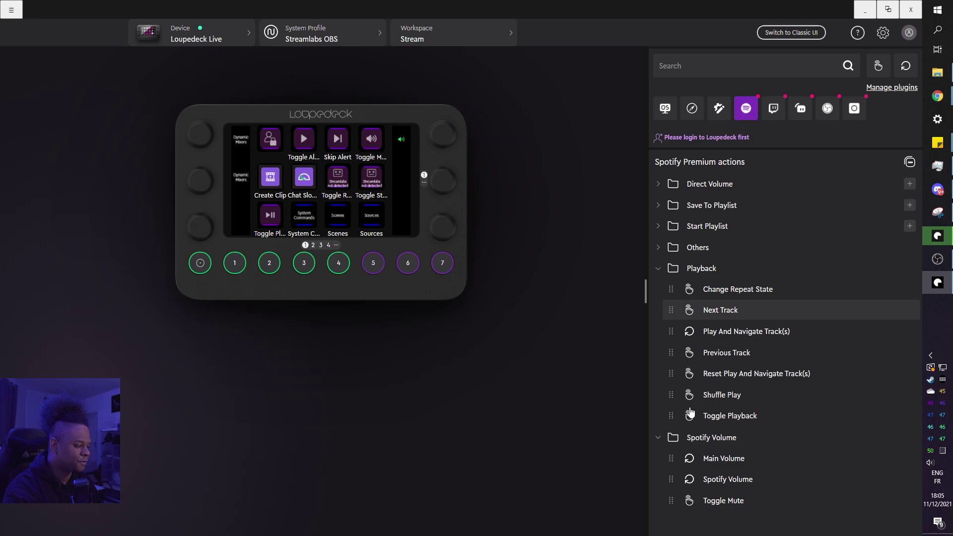
left_click(659, 212)
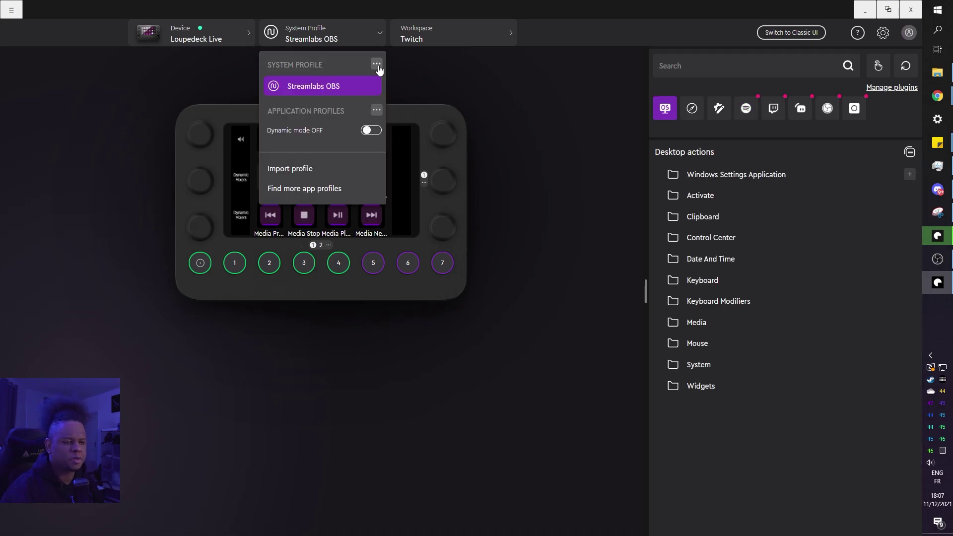
Step: Change the system profile from the full profile list to the simplified Windows Default profile
left_click(378, 70)
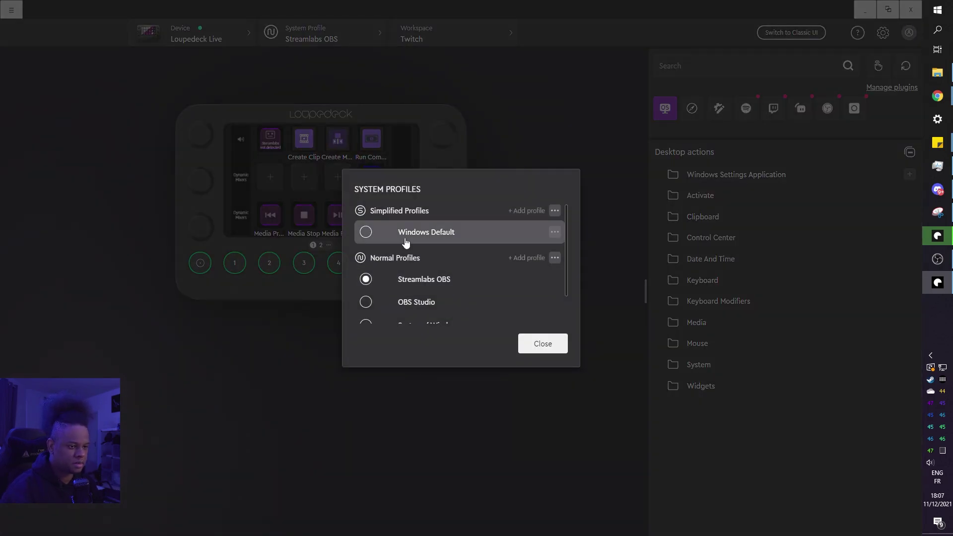
left_click(381, 248)
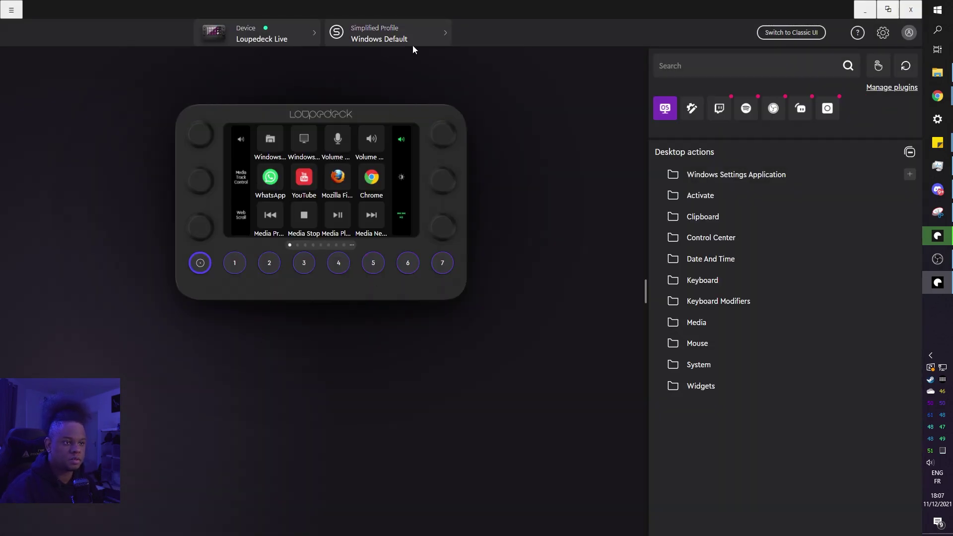
Step: Activate the Spotify Default profile and view the Spotify Premium actions available in it
left_click(421, 41)
scroll(413, 283, "down", 2)
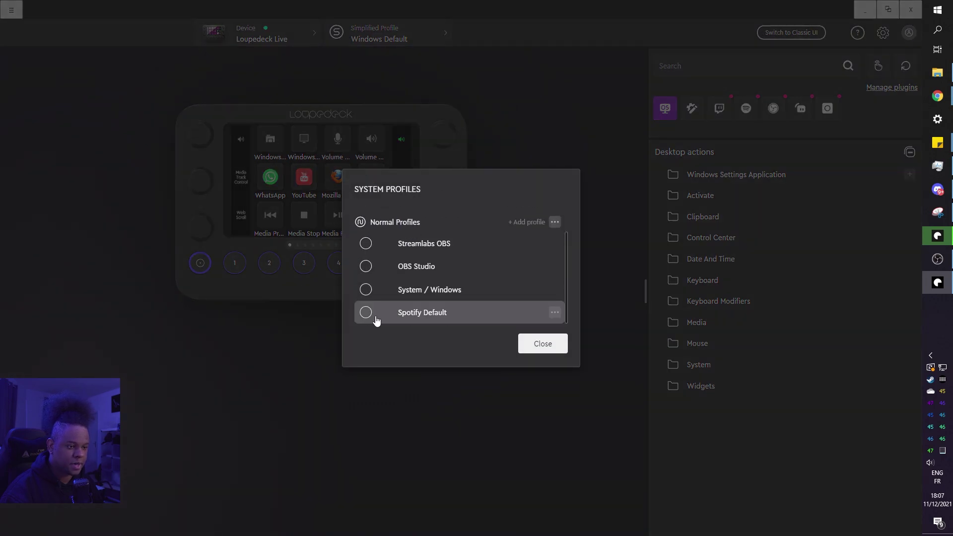
left_click(377, 318)
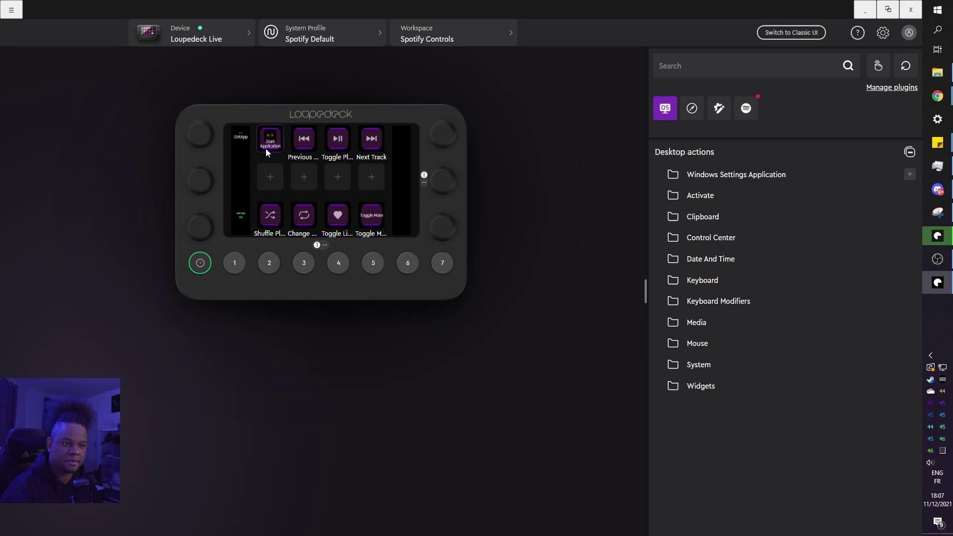
left_click(748, 110)
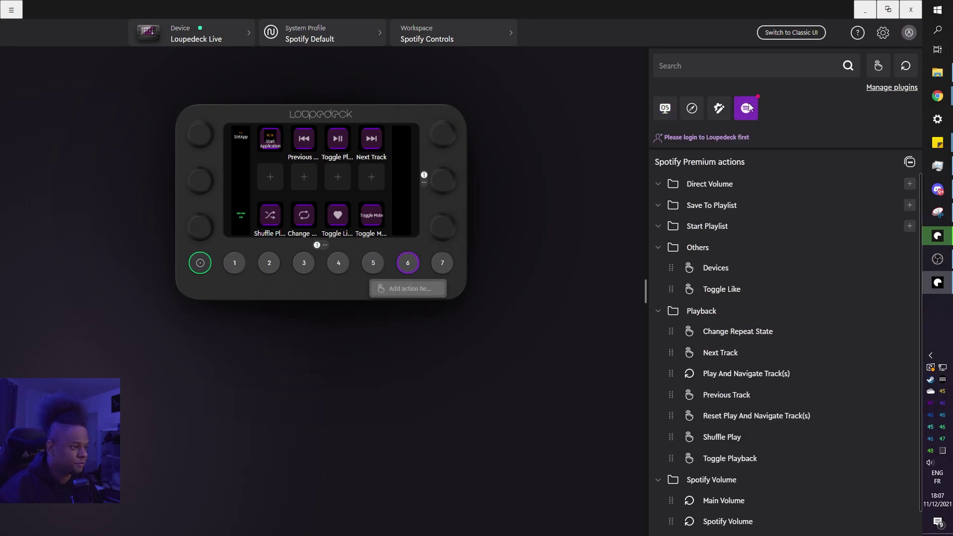
Step: Return to the simplified Windows Default profile and look through the touch pages of round buttons 3 and 4
left_click(327, 40)
left_click(376, 66)
left_click(404, 240)
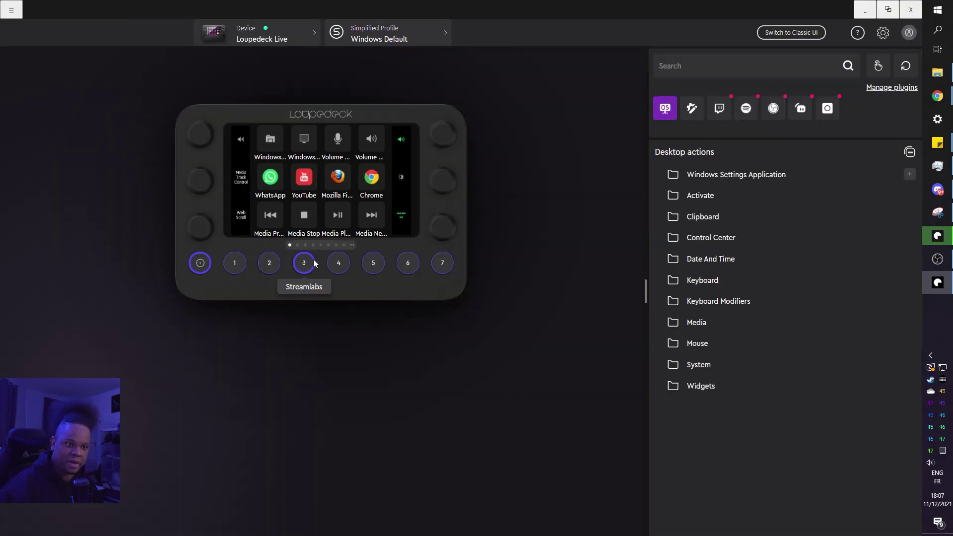
left_click(313, 262)
left_click(304, 262)
left_click(304, 263)
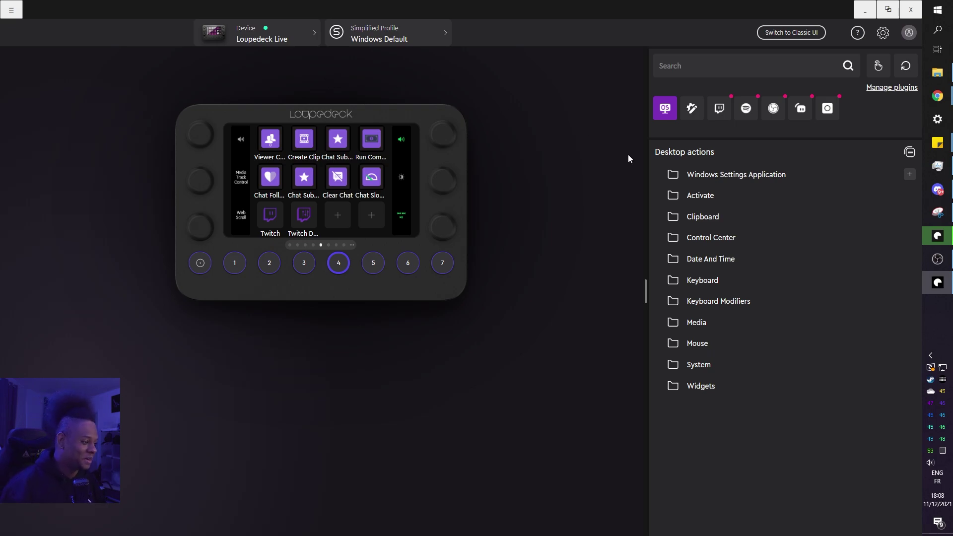
Step: Examine the desktop actions in the Mouse, Media and Keyboard Modifiers groups
left_click(659, 345)
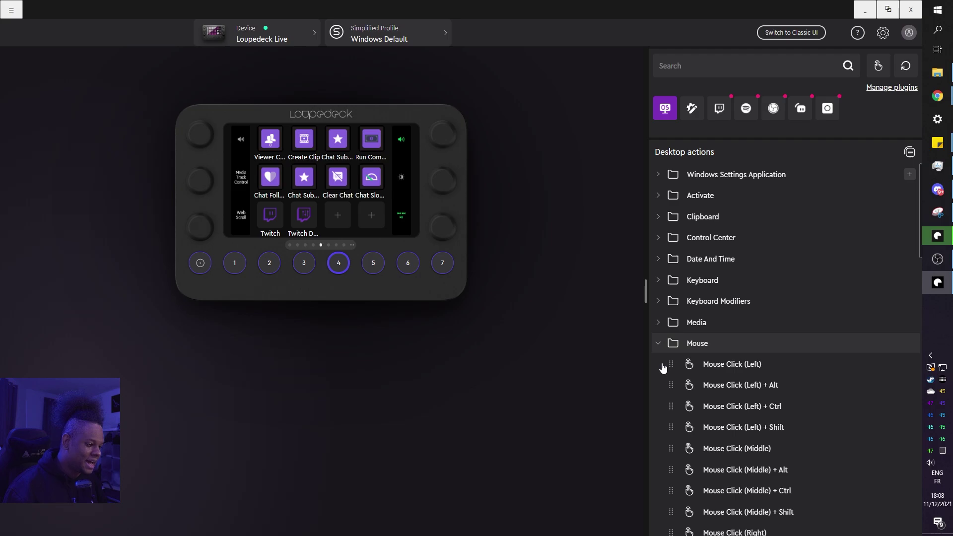
scroll(663, 367, "down", 5)
scroll(694, 367, "up", 5)
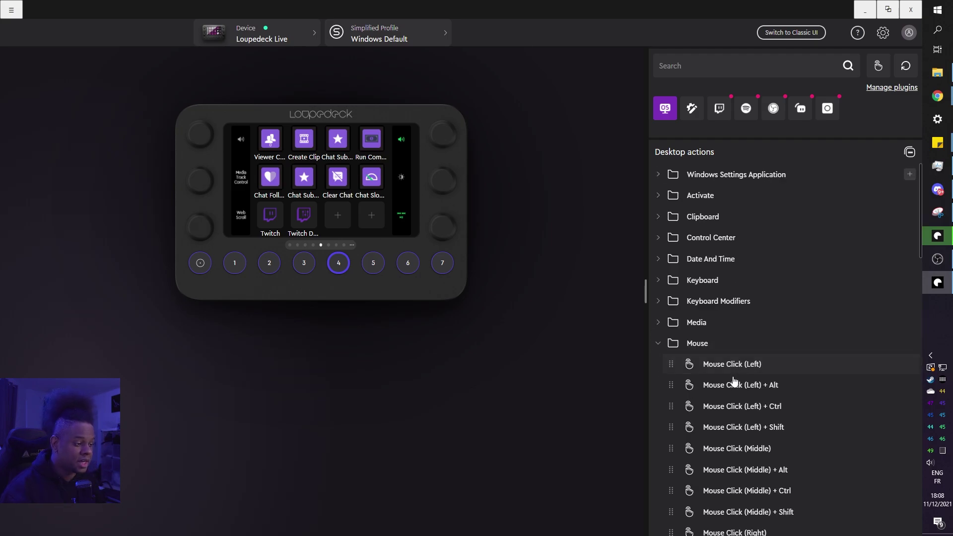
scroll(680, 381, "down", 6)
scroll(743, 387, "up", 6)
scroll(740, 386, "down", 5)
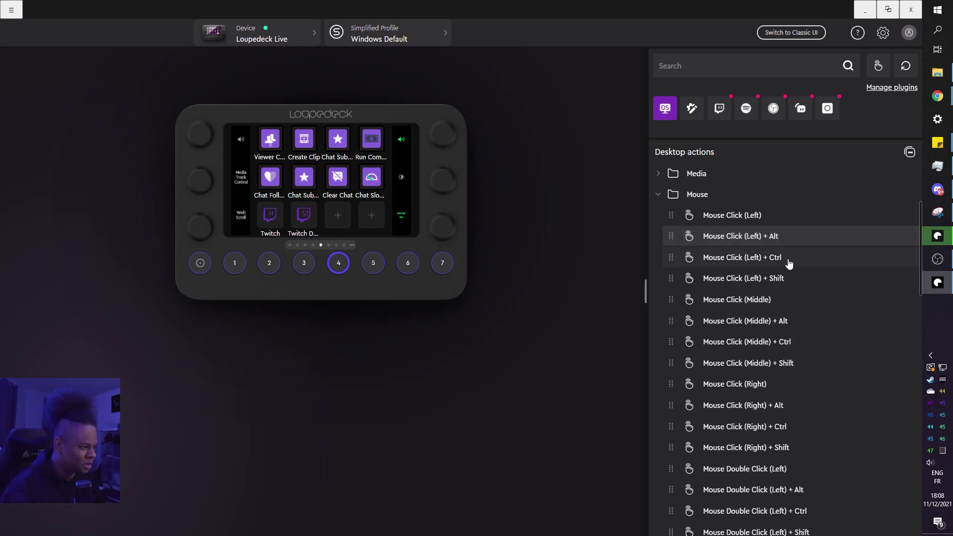
scroll(719, 392, "up", 5)
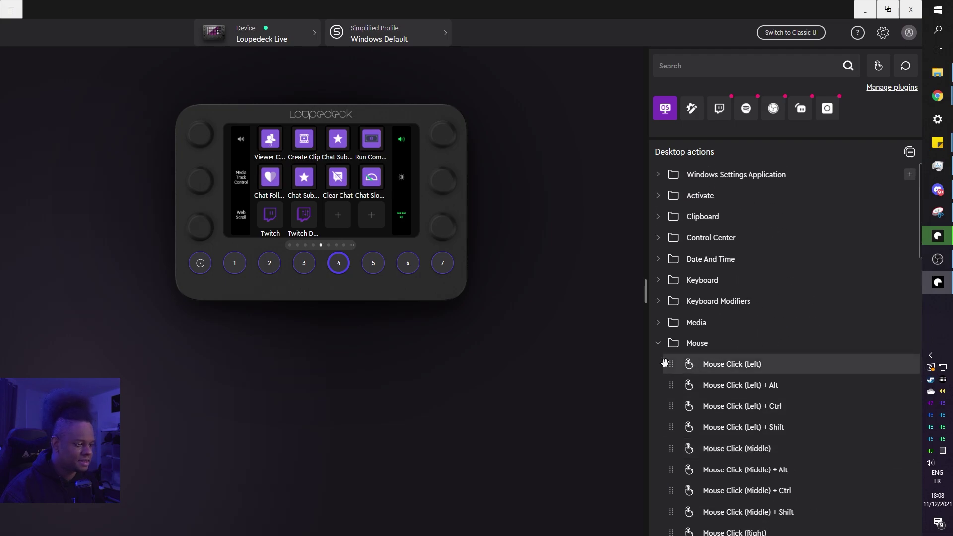
left_click(658, 323)
left_click(659, 322)
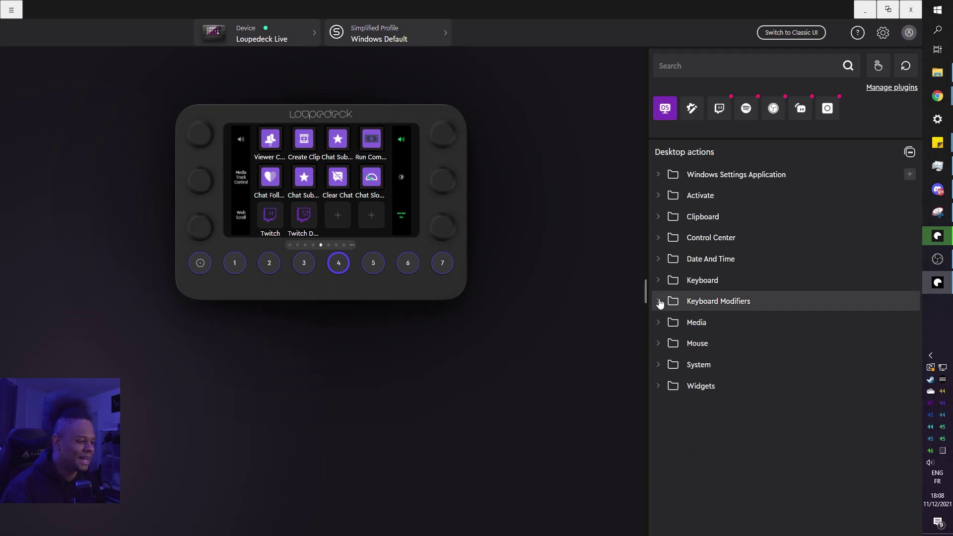
left_click(659, 301)
Step: Replace the WhatsApp touch button on page 1 with the Clock action, then with the Moon Phase action from Date And Time
left_click(659, 258)
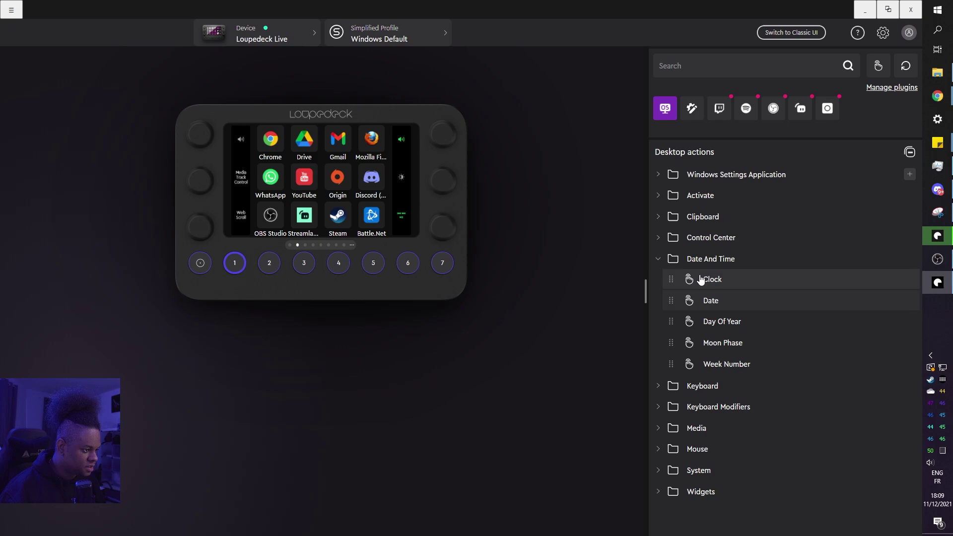
left_click_drag(714, 282, 231, 189)
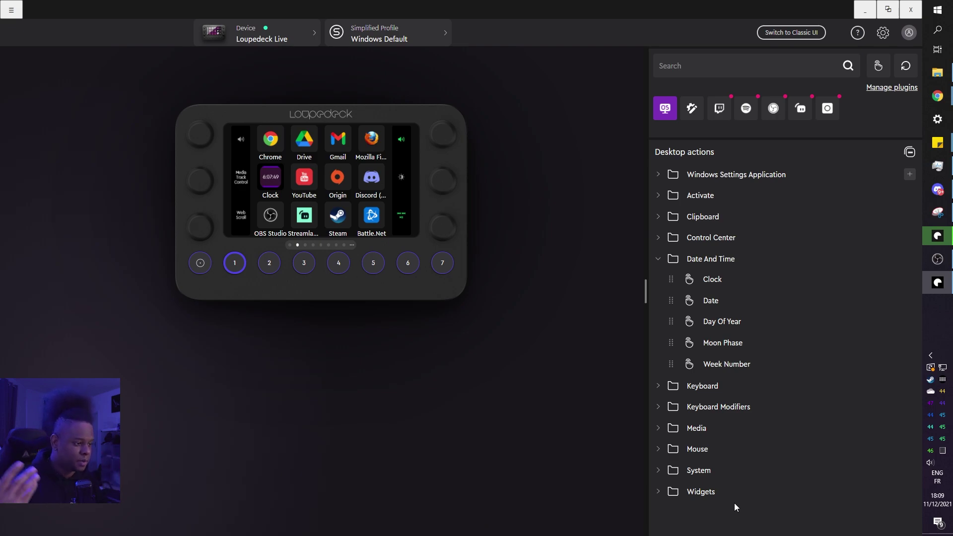
left_click_drag(732, 342, 263, 191)
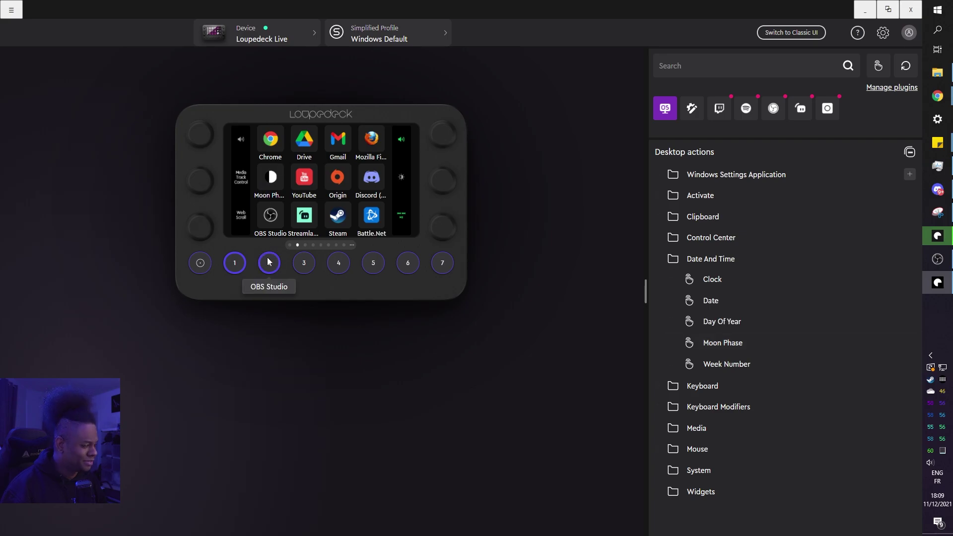